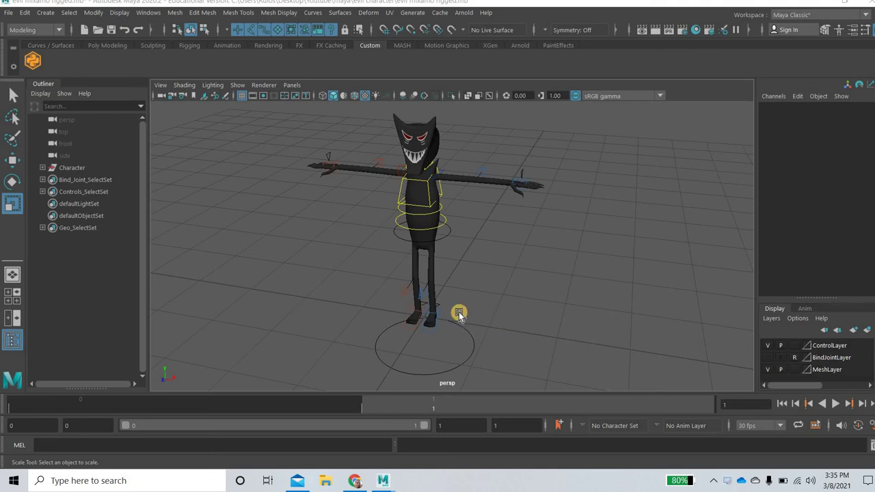
{"action": "left_click_drag", "start_coordinate": [392, 322], "coordinate": [473, 302], "text": "alt"}
{"action": "middle_click_drag", "start_coordinate": [459, 316], "coordinate": [460, 316], "text": "alt"}
{"action": "scroll", "coordinate": [460, 317], "scroll_direction": "up", "scroll_amount": 2}
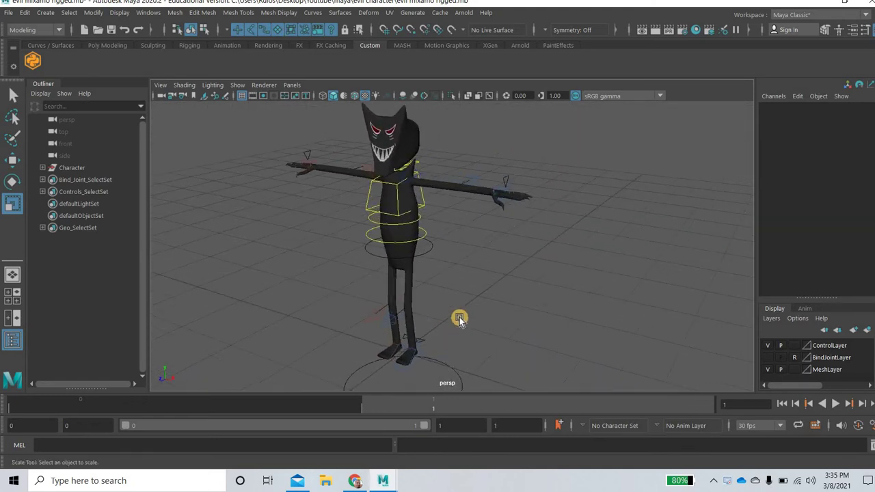
{"action": "left_click_drag", "start_coordinate": [484, 323], "coordinate": [433, 274], "text": "alt"}
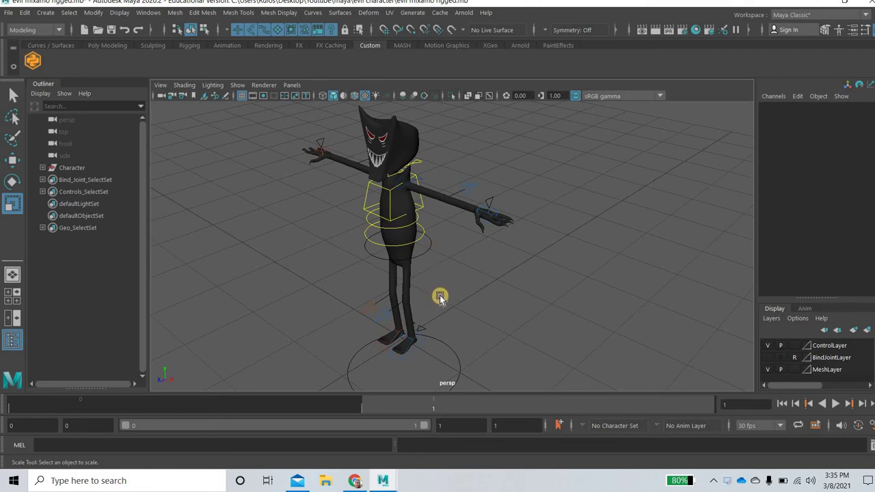
{"action": "left_click_drag", "start_coordinate": [472, 300], "coordinate": [473, 300], "text": "alt"}
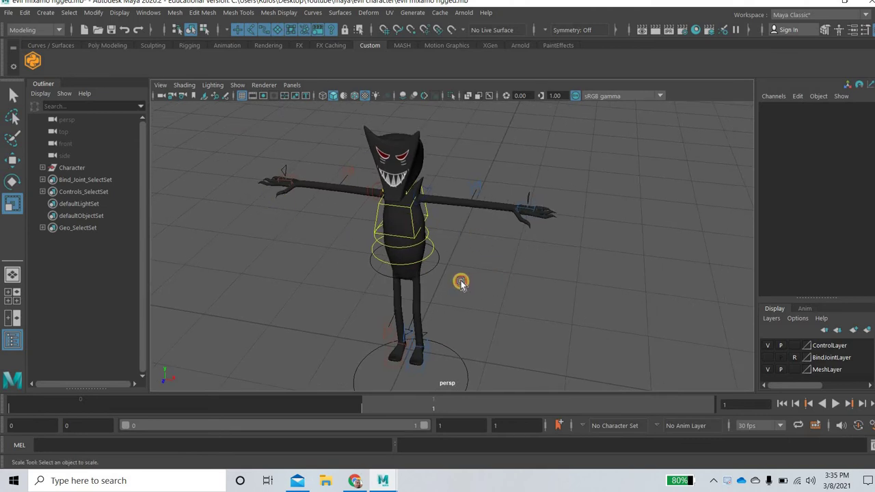
{"action": "left_click_drag", "start_coordinate": [461, 283], "coordinate": [419, 238], "text": "alt"}
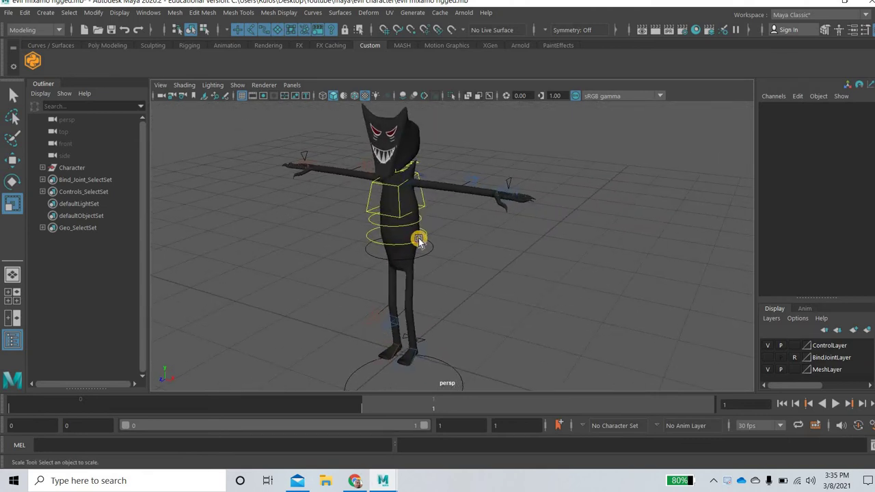
Try bending the torso by rotating the spine control about 28° around X, and undo the rotation
{"action": "left_click", "coordinate": [425, 248]}
{"action": "left_click", "coordinate": [426, 238]}
{"action": "left_click", "coordinate": [58, 188]}
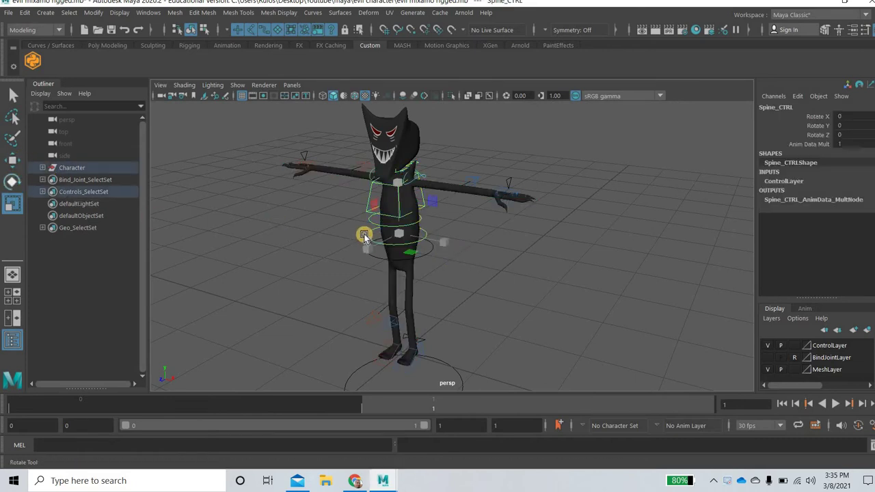
{"action": "key", "text": "e"}
{"action": "left_click_drag", "start_coordinate": [363, 246], "coordinate": [380, 249]}
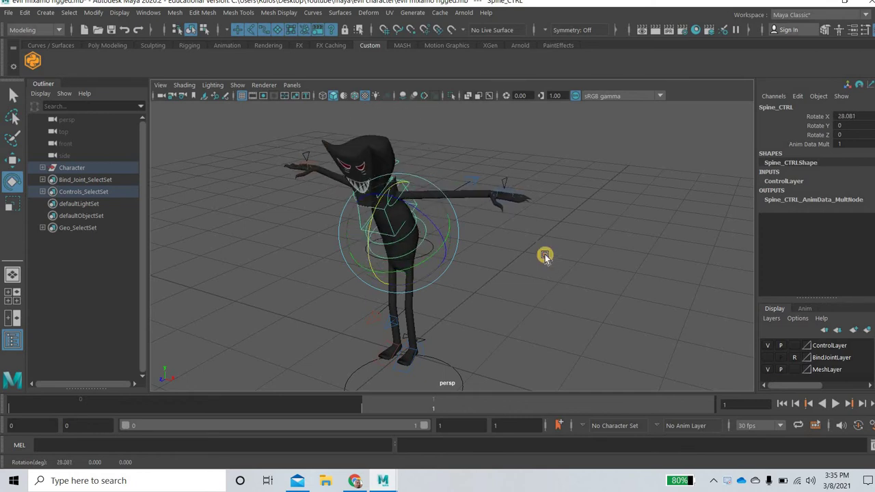
{"action": "key", "text": "ctrl+z"}
Try moving the left hand with its IK control LeftHand_IK_CTRL, and undo the move
{"action": "left_click", "coordinate": [508, 178]}
{"action": "left_click", "coordinate": [509, 184]}
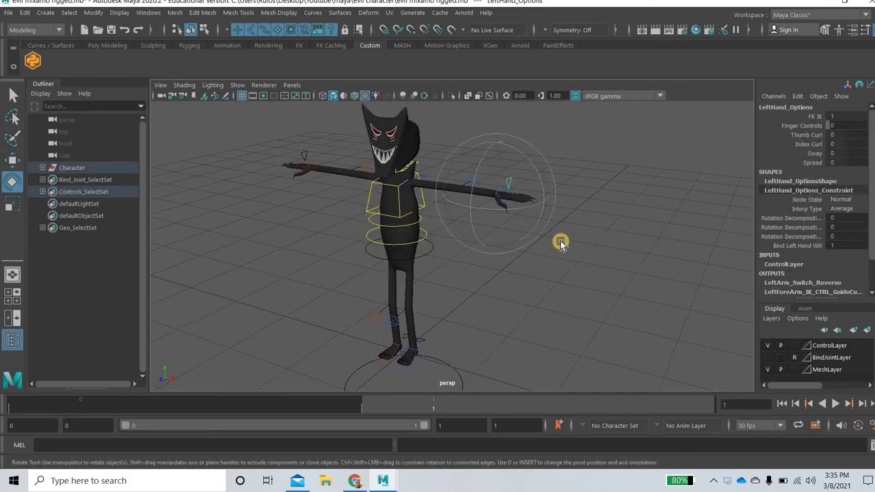
{"action": "scroll", "coordinate": [561, 264], "scroll_direction": "up", "scroll_amount": 5}
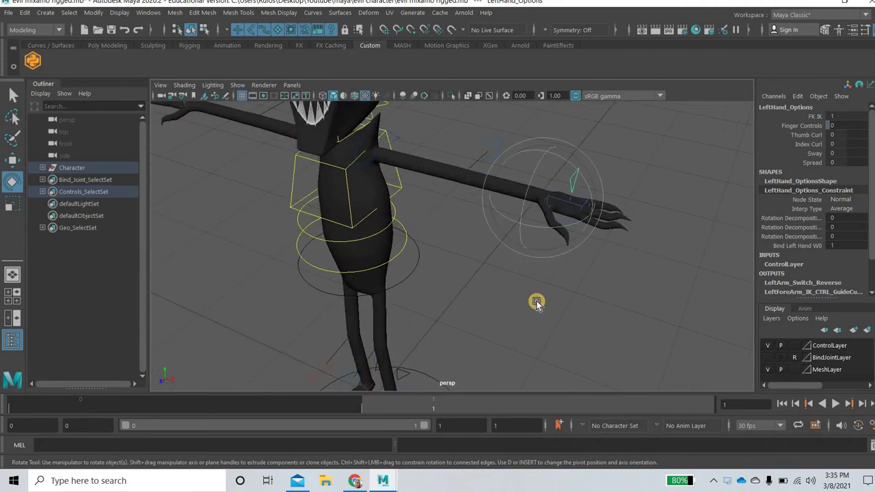
{"action": "key", "text": "ctrl+z"}
{"action": "key", "text": "w"}
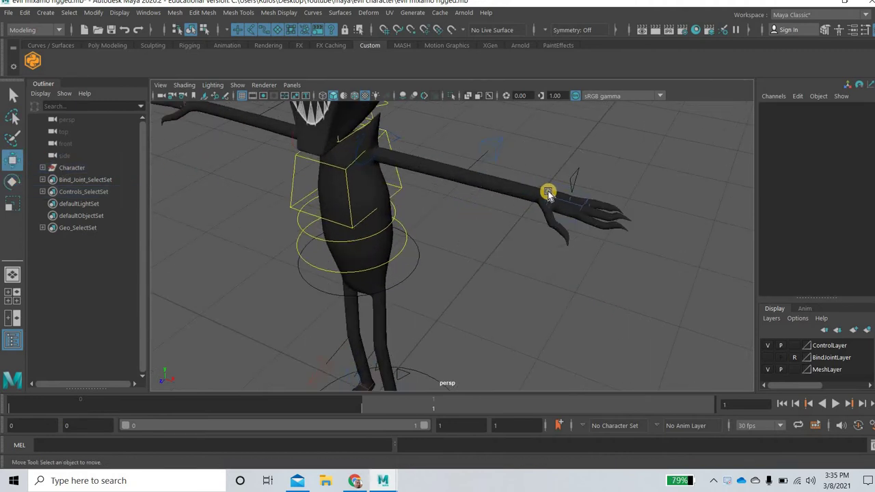
{"action": "left_click", "coordinate": [565, 198]}
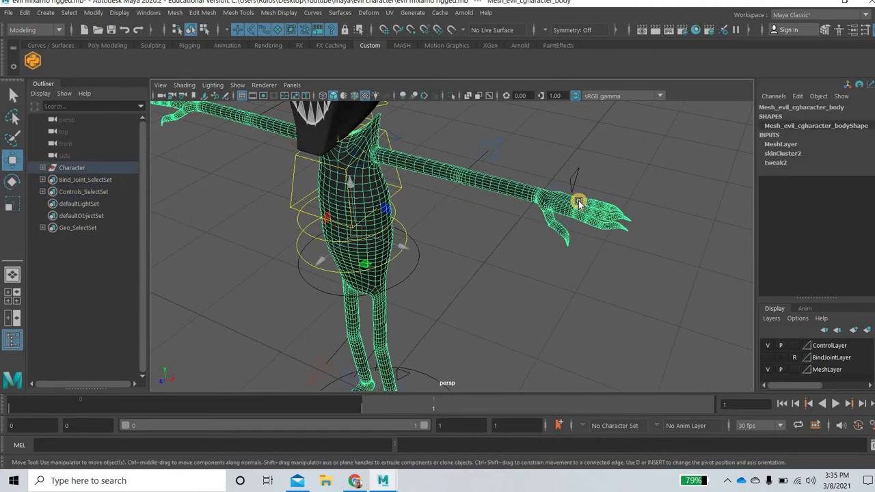
{"action": "left_click", "coordinate": [581, 201]}
{"action": "left_click_drag", "start_coordinate": [576, 203], "coordinate": [607, 300]}
{"action": "key", "text": "ctrl+z"}
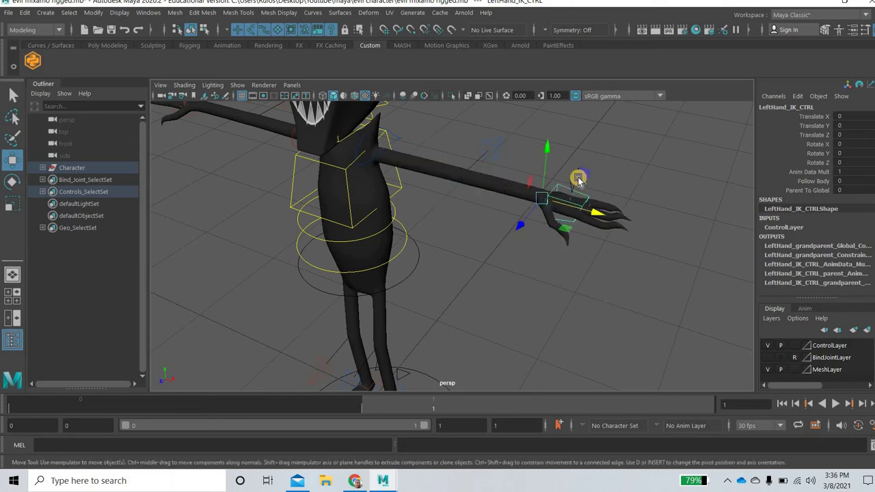
Select the LeftHand_Options control and set its FK IK value to 0
{"action": "left_click", "coordinate": [578, 177]}
{"action": "key", "text": "ctrl+z"}
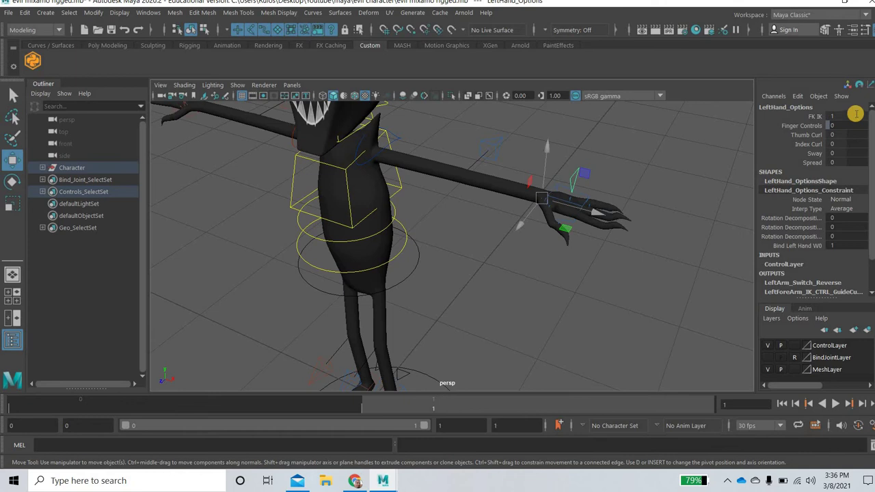
{"action": "type", "text": "0"}
{"action": "key", "text": "Return"}
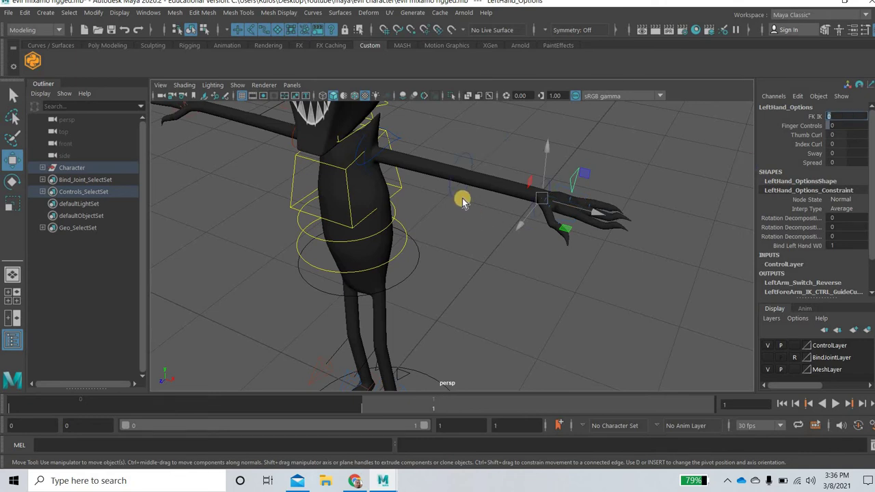
Try bending the left forearm by rotating its FK control about 62° around X, and undo the rotation
{"action": "left_click", "coordinate": [411, 197]}
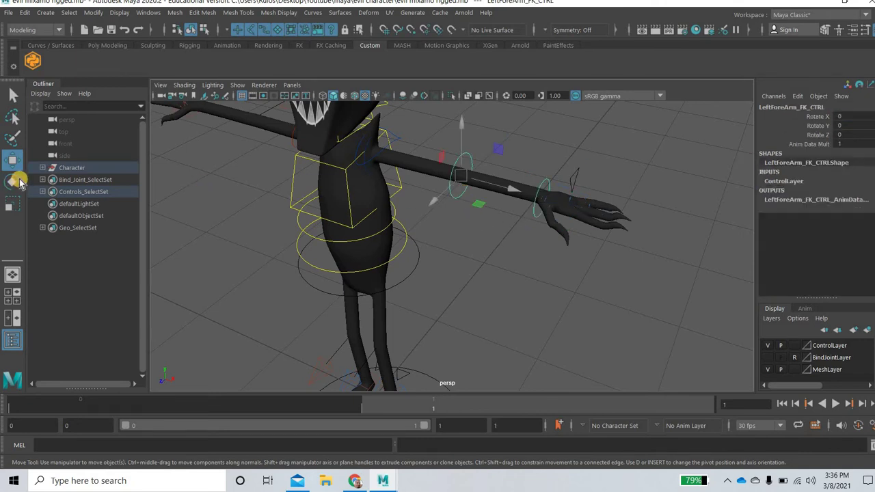
{"action": "left_click", "coordinate": [12, 181]}
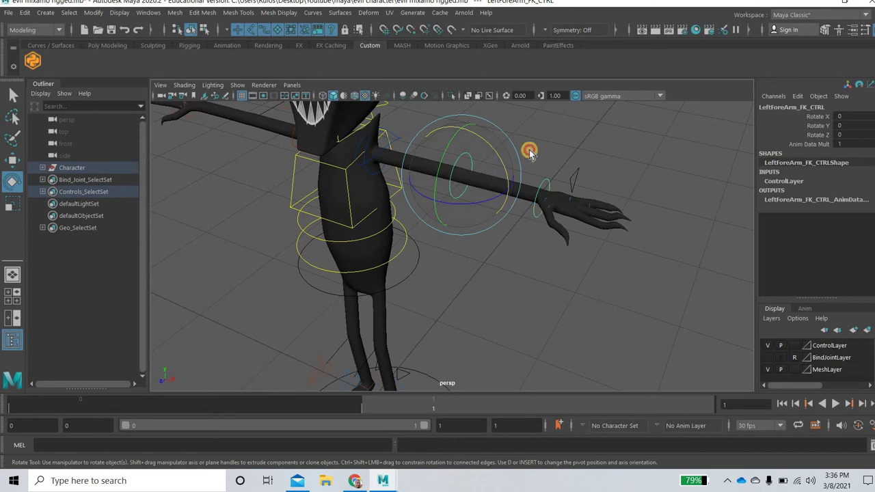
{"action": "left_click_drag", "start_coordinate": [527, 150], "coordinate": [488, 303]}
{"action": "key", "text": "ctrl+z"}
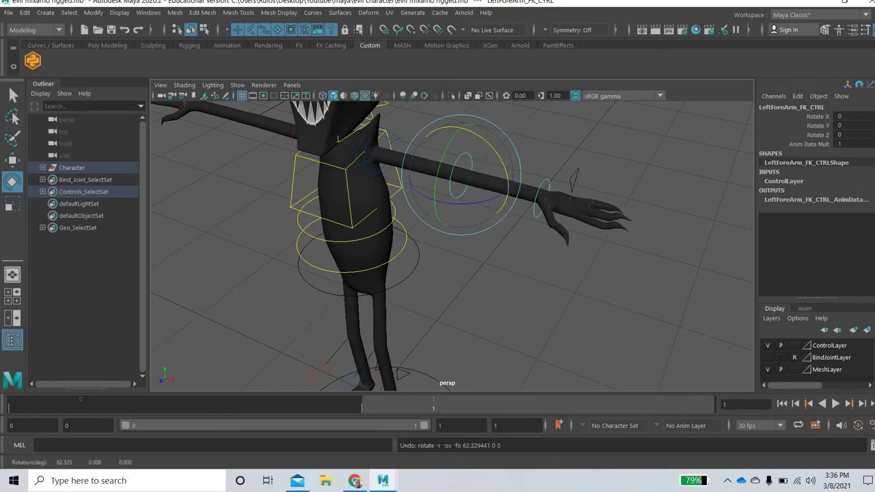
Set the FK IK value of LeftHand_Options back to 1
{"action": "left_click", "coordinate": [573, 176]}
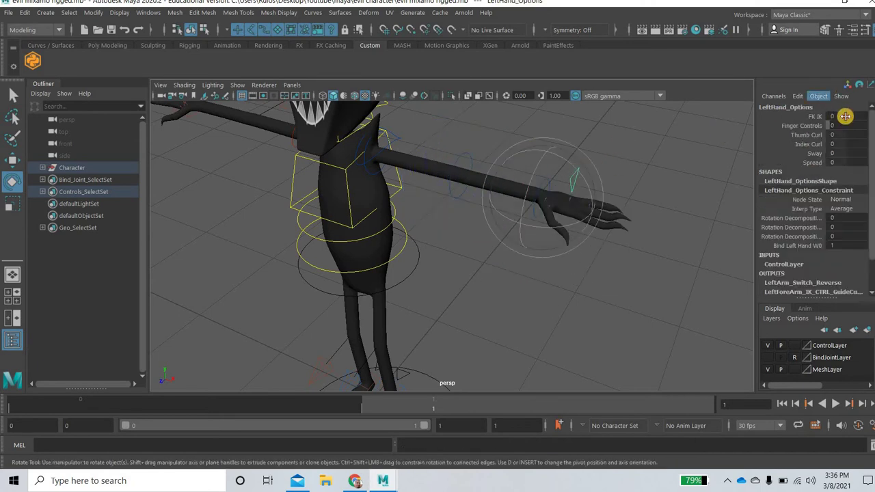
{"action": "type", "text": "1"}
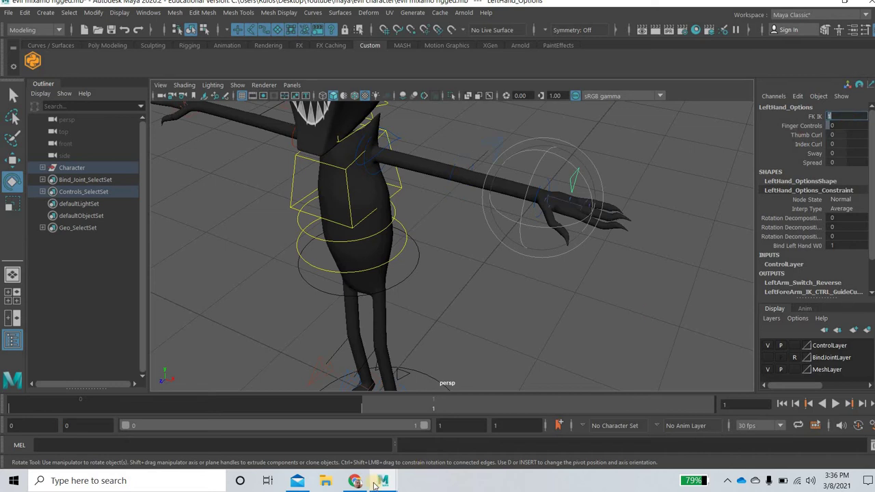
Inspect the FK IK attribute of the LeftFoot_Options control beside the left foot, and clear the selection
{"action": "middle_click_drag", "start_coordinate": [459, 369], "coordinate": [470, 294], "text": "alt"}
{"action": "left_click_drag", "start_coordinate": [470, 294], "coordinate": [444, 254], "text": "alt"}
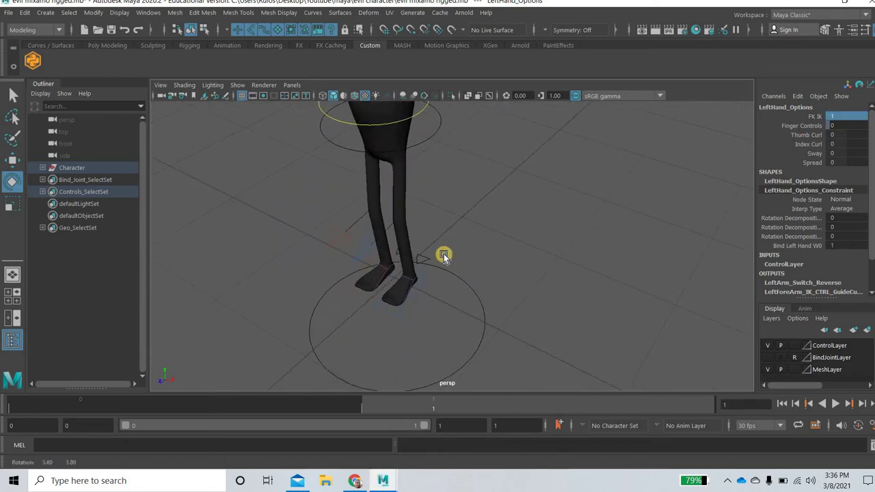
{"action": "left_click", "coordinate": [444, 253]}
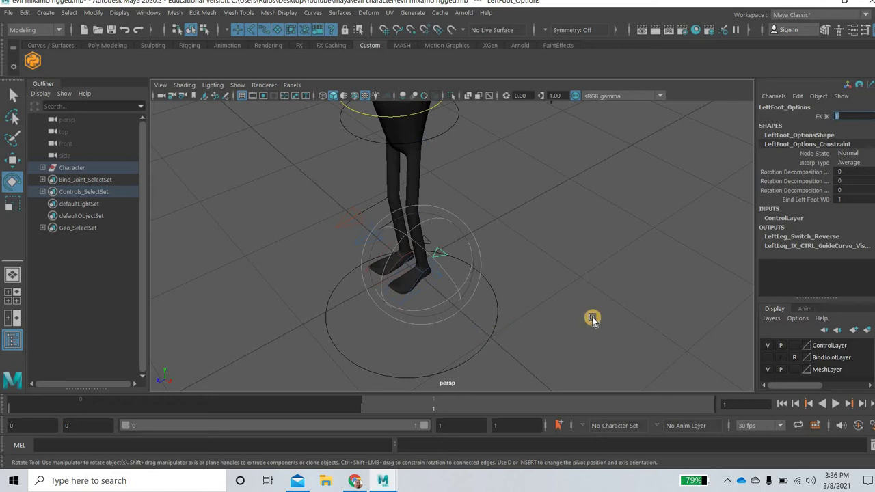
{"action": "left_click", "coordinate": [549, 319]}
Try shifting the right knee with the RightLeg_IK_CTRL control along X, and undo the move
{"action": "left_click_drag", "start_coordinate": [488, 325], "coordinate": [484, 319], "text": "alt"}
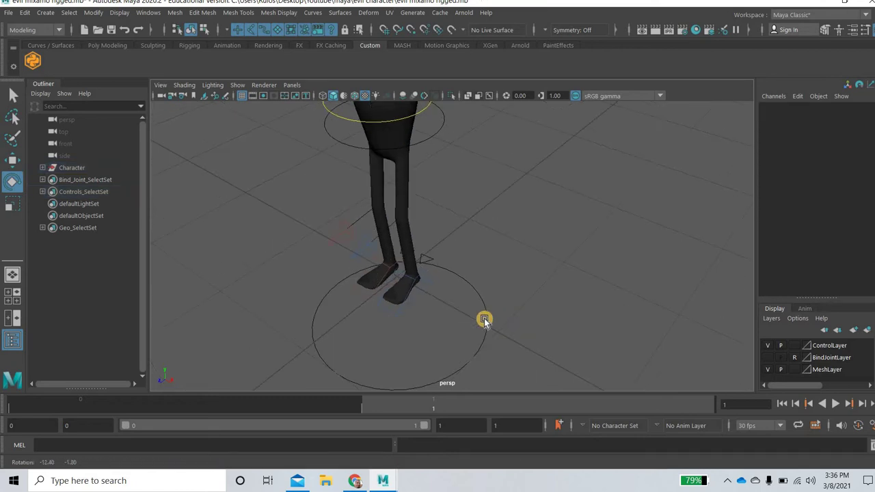
{"action": "left_click_drag", "start_coordinate": [354, 211], "coordinate": [343, 223], "text": "alt"}
{"action": "key", "text": "ctrl+z"}
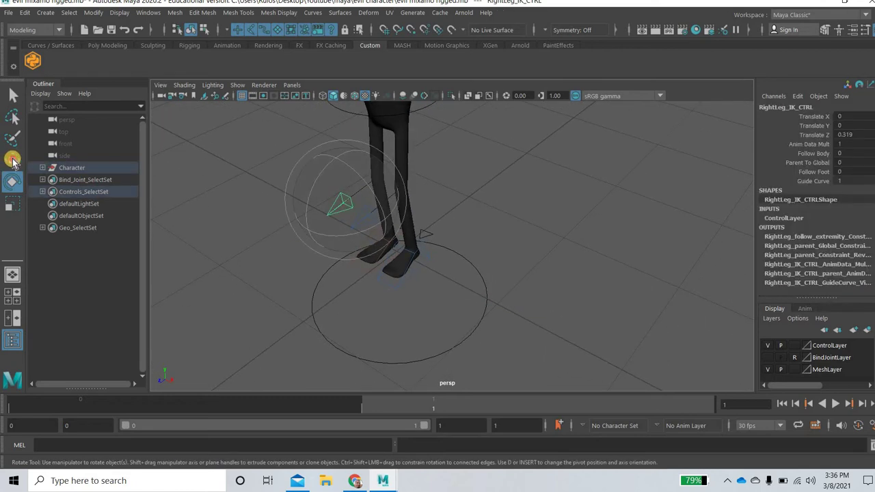
{"action": "key", "text": "w"}
{"action": "left_click_drag", "start_coordinate": [386, 217], "coordinate": [342, 205]}
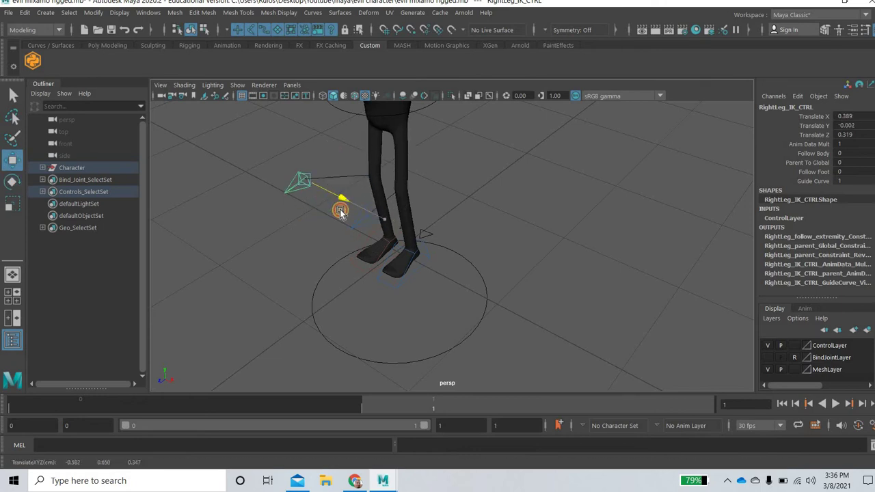
{"action": "key", "text": "ctrl+z"}
Try moving the left elbow control LeftForeArm_IK_CTRL along X and along Y, undoing each move
{"action": "left_click_drag", "start_coordinate": [499, 251], "coordinate": [533, 199], "text": "alt"}
{"action": "left_click", "coordinate": [520, 222]}
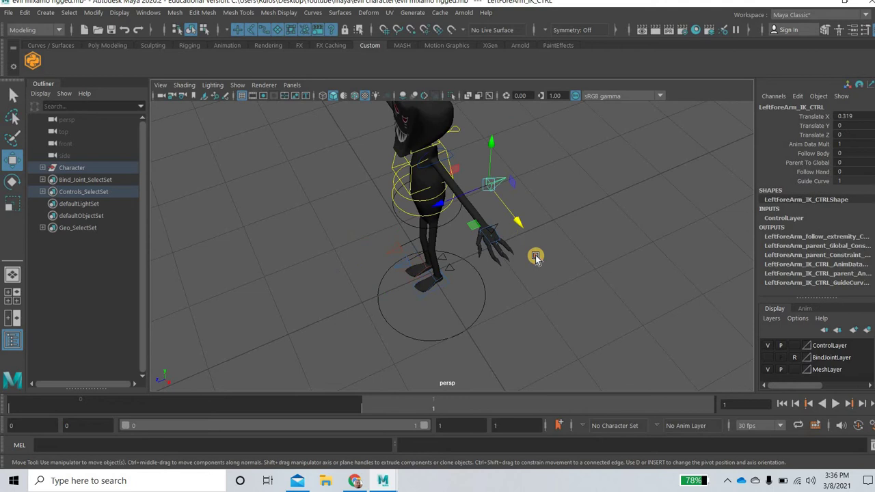
{"action": "key", "text": "ctrl+z"}
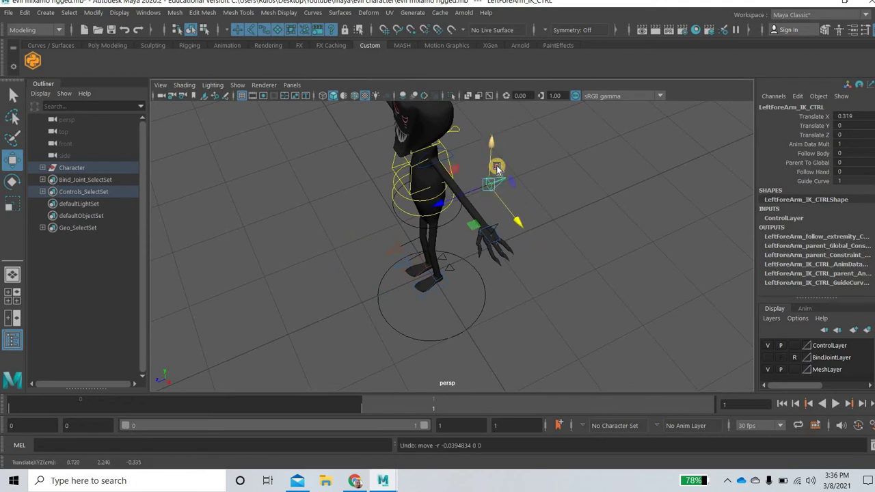
{"action": "left_click_drag", "start_coordinate": [496, 161], "coordinate": [499, 209]}
{"action": "key", "text": "ctrl+z"}
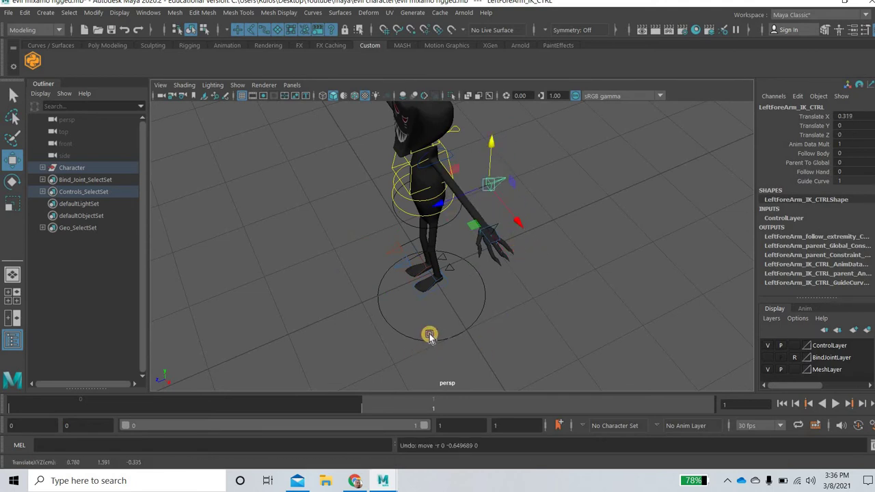
Try scaling the whole character with the global_CTRL circle under its feet, and undo the scaling
{"action": "left_click_drag", "start_coordinate": [433, 335], "coordinate": [453, 295], "text": "alt"}
{"action": "middle_click_drag", "start_coordinate": [459, 352], "coordinate": [458, 294], "text": "alt"}
{"action": "left_click", "coordinate": [402, 309]}
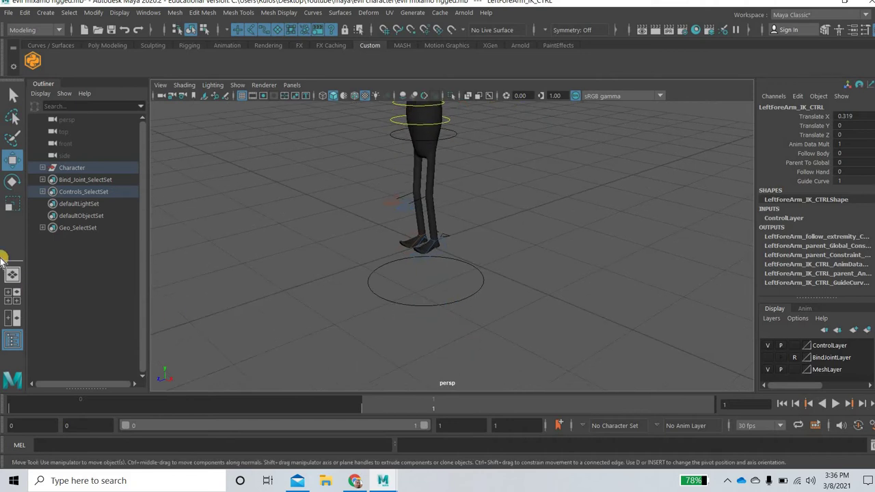
{"action": "left_click", "coordinate": [11, 209]}
{"action": "scroll", "coordinate": [475, 301], "scroll_direction": "down", "scroll_amount": 4}
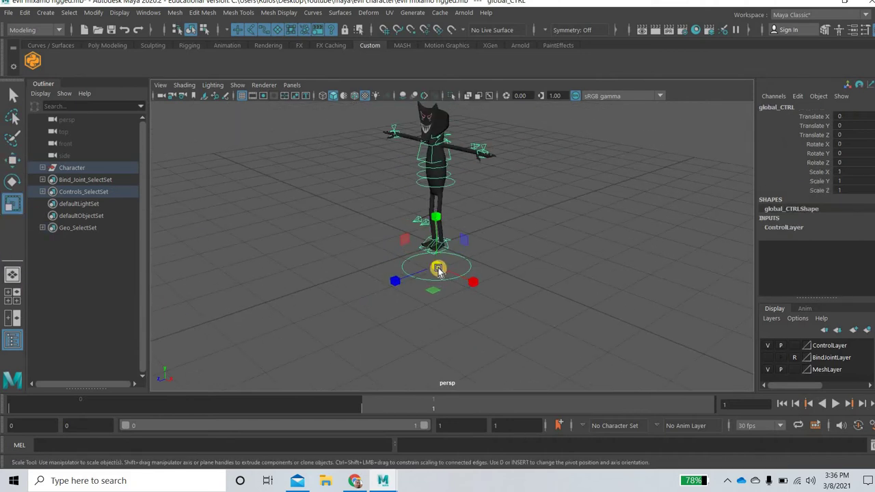
{"action": "middle_click_drag", "start_coordinate": [587, 355], "coordinate": [485, 374]}
{"action": "key", "text": "ctrl+z"}
Examine the finger controls of the left hand up close, selecting the LeftHandIndex2_CTRL control
{"action": "left_click_drag", "start_coordinate": [465, 285], "coordinate": [466, 289], "text": "alt"}
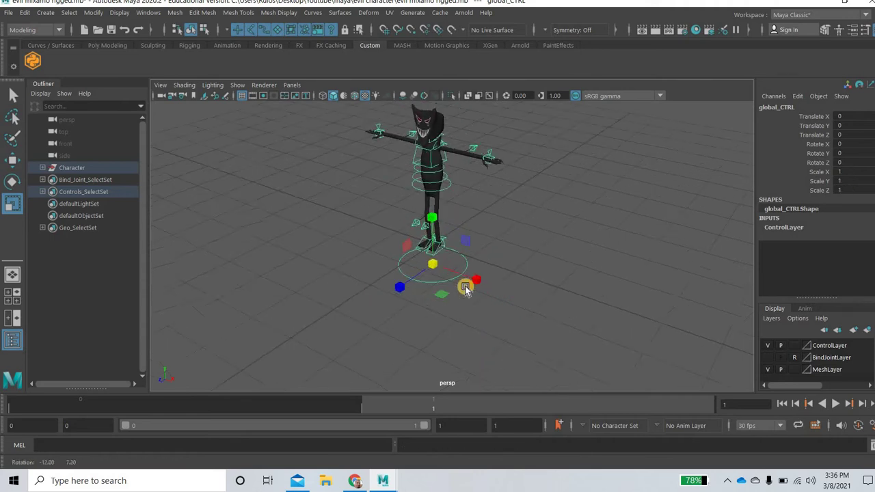
{"action": "middle_click_drag", "start_coordinate": [466, 284], "coordinate": [465, 287], "text": "alt"}
{"action": "scroll", "coordinate": [465, 290], "scroll_direction": "up", "scroll_amount": 3}
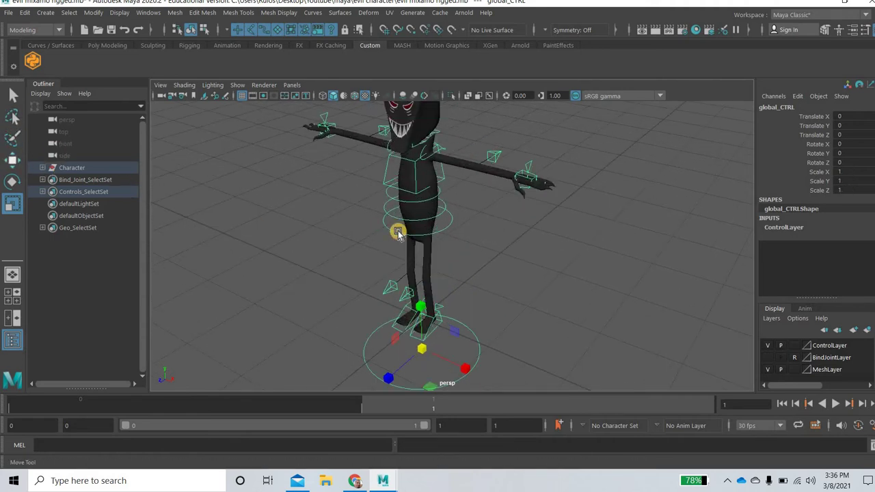
{"action": "key", "text": "w"}
{"action": "left_click", "coordinate": [379, 258]}
{"action": "left_click_drag", "start_coordinate": [378, 258], "coordinate": [490, 265], "text": "alt"}
{"action": "scroll", "coordinate": [490, 265], "scroll_direction": "up", "scroll_amount": 6}
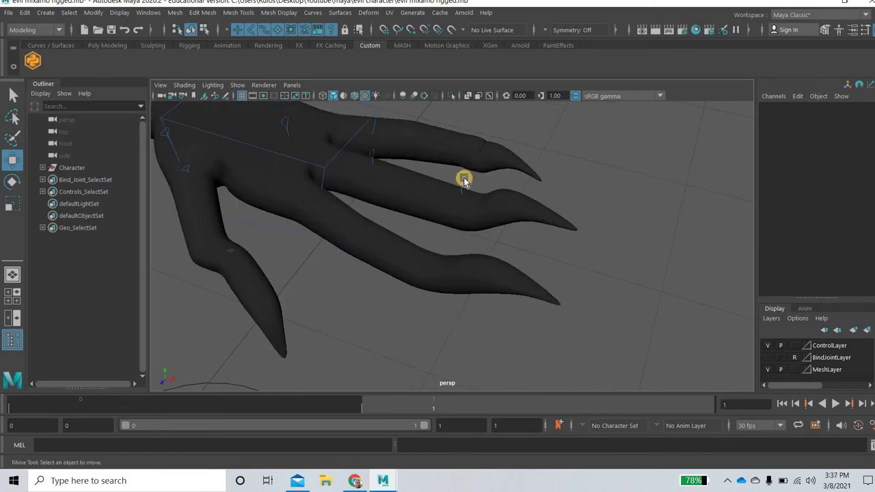
{"action": "left_click", "coordinate": [460, 183]}
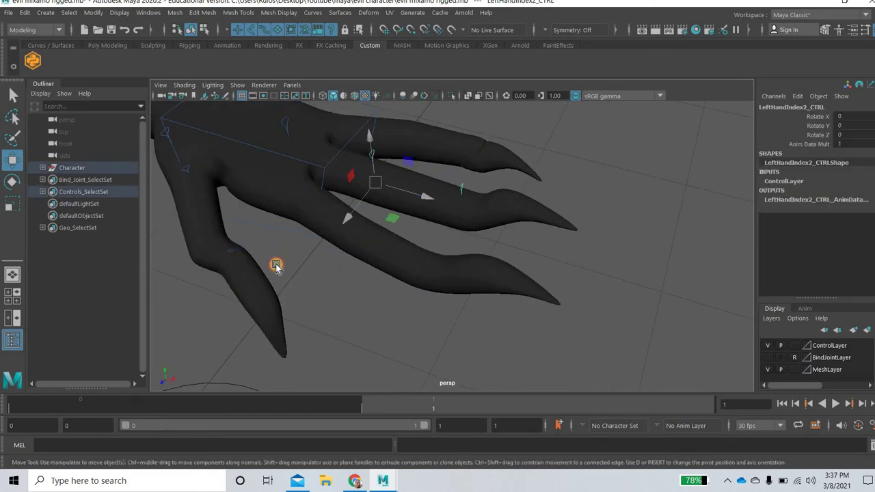
Try rotating the left thumb tip control LeftHandThumb3_CTRL about -57° around Z, undo it, and clear the selection
{"action": "left_click_drag", "start_coordinate": [277, 265], "coordinate": [190, 254]}
{"action": "left_click", "coordinate": [13, 185]}
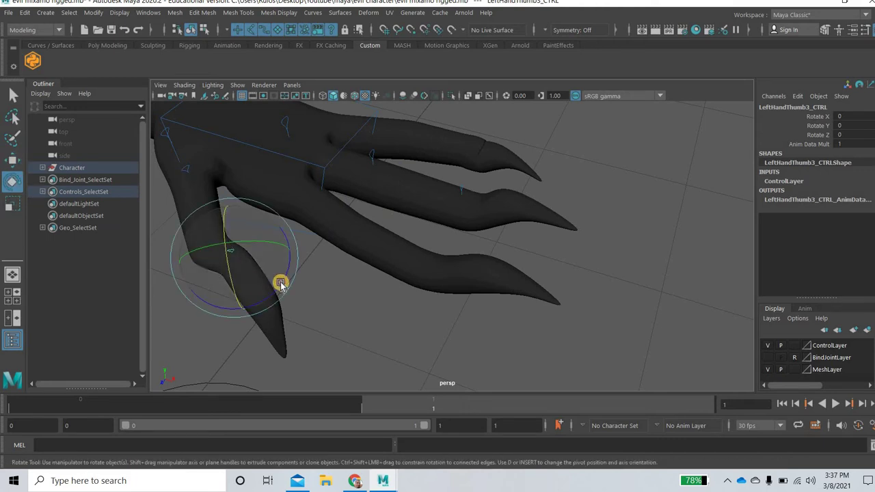
{"action": "left_click_drag", "start_coordinate": [280, 284], "coordinate": [396, 340]}
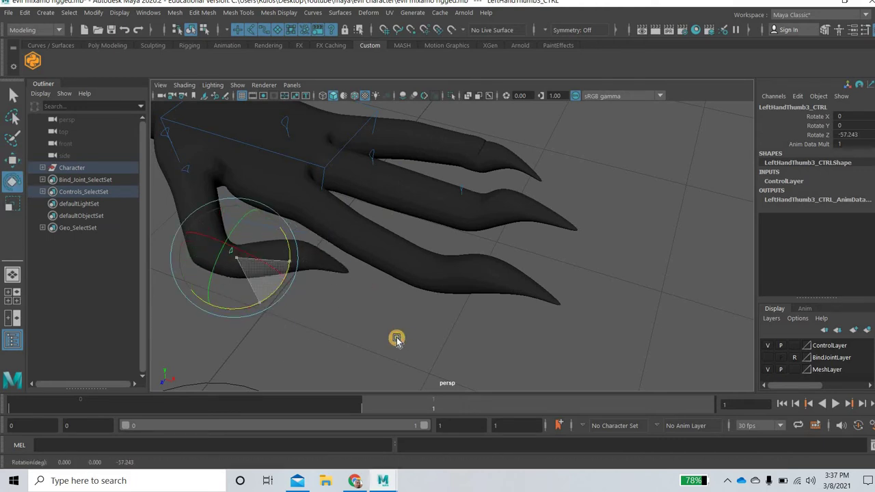
{"action": "key", "text": "ctrl+z"}
{"action": "key", "text": "ctrl+z"}
{"action": "left_click", "coordinate": [382, 316]}
{"action": "scroll", "coordinate": [378, 317], "scroll_direction": "down", "scroll_amount": 8}
{"action": "scroll", "coordinate": [348, 301], "scroll_direction": "up", "scroll_amount": 1}
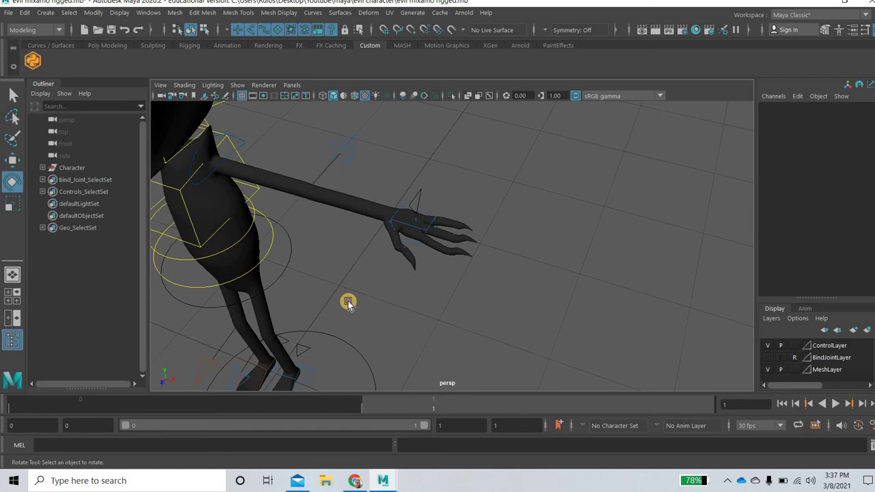
{"action": "scroll", "coordinate": [348, 303], "scroll_direction": "down", "scroll_amount": 8}
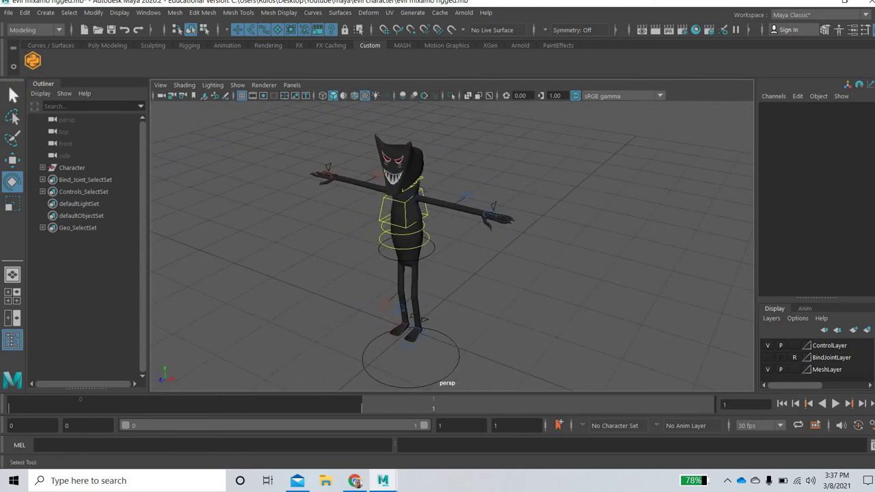
{"action": "left_click", "coordinate": [10, 13]}
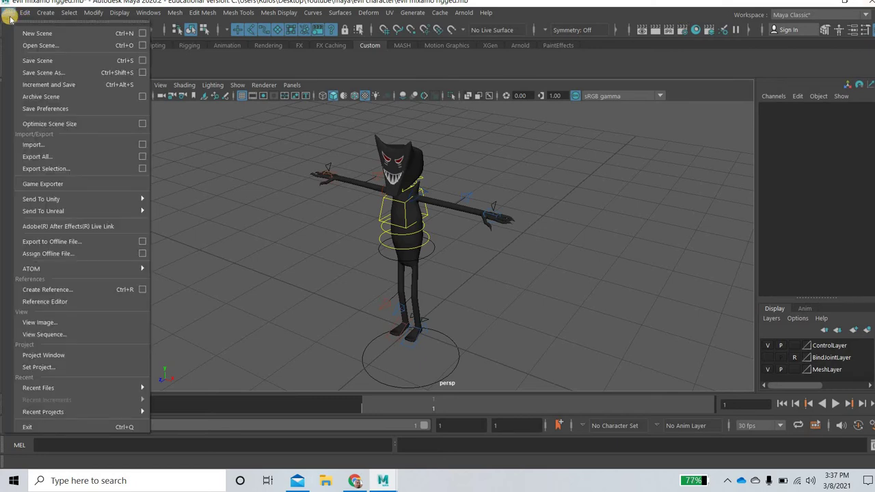
{"action": "left_click", "coordinate": [41, 46]}
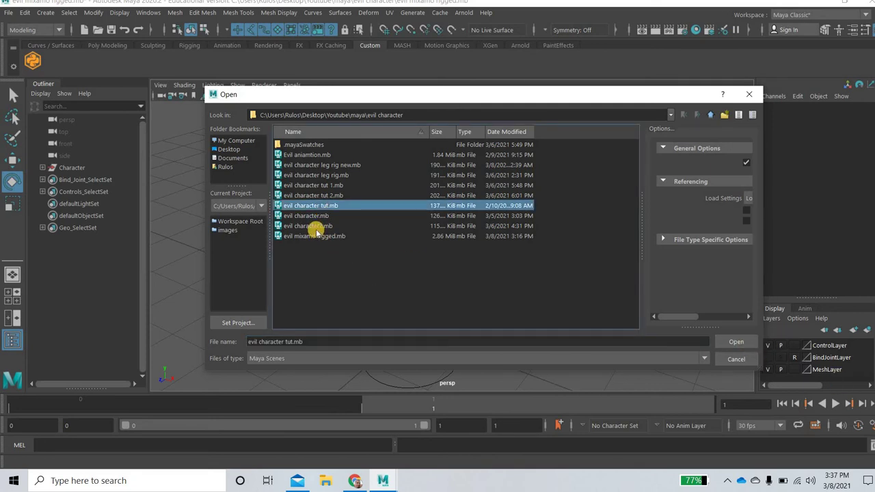
{"action": "left_click", "coordinate": [739, 366]}
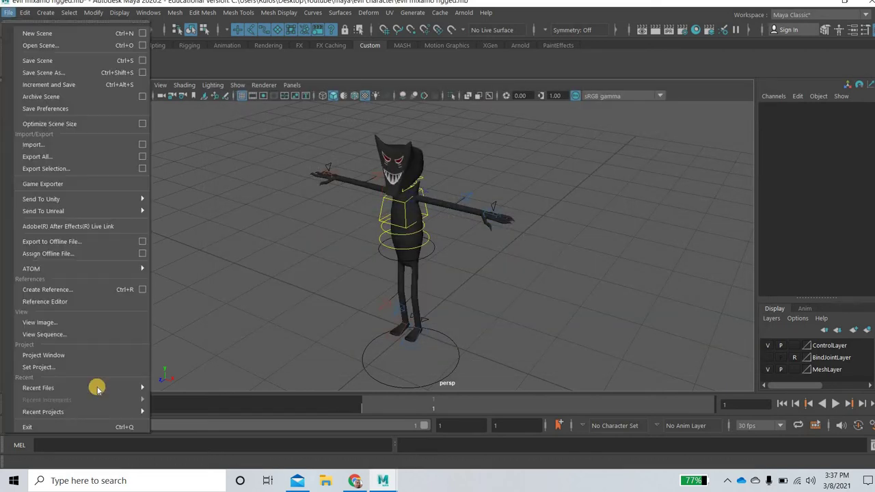
Open the recent scene evil character tut.mb without saving the current changes, and maximize the perspective view
{"action": "mouse_move", "coordinate": [97, 388]}
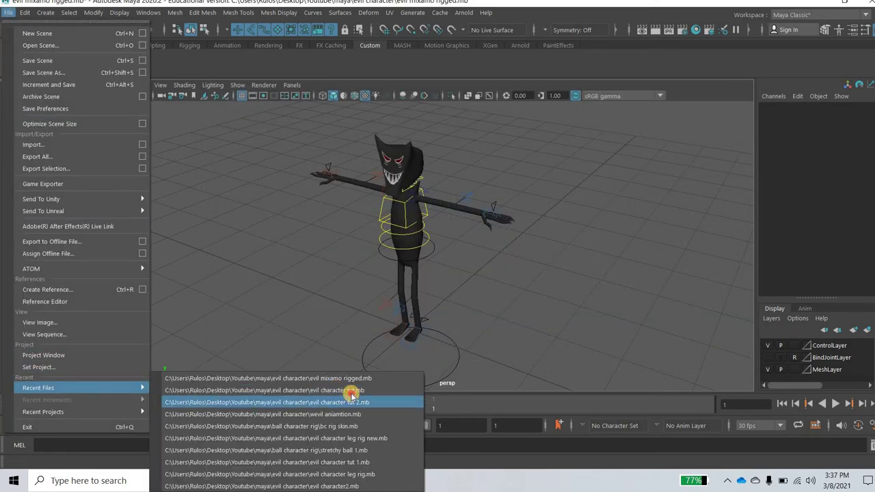
{"action": "left_click", "coordinate": [350, 391]}
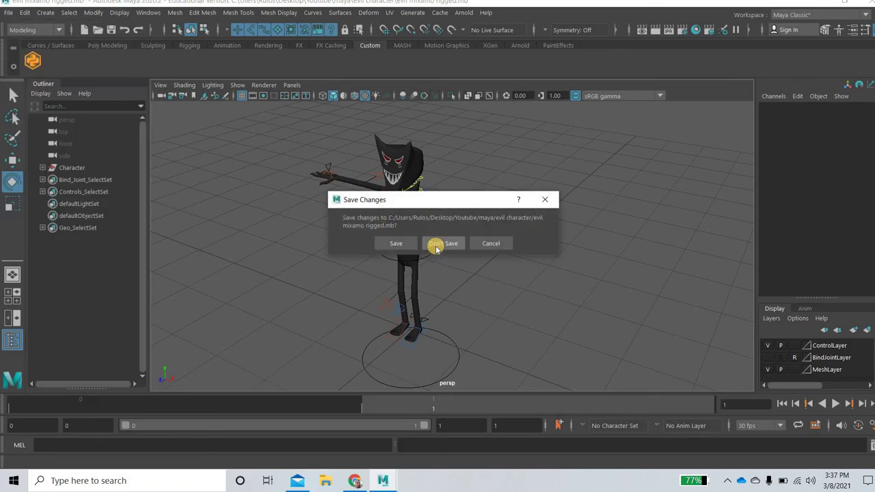
{"action": "left_click", "coordinate": [436, 248]}
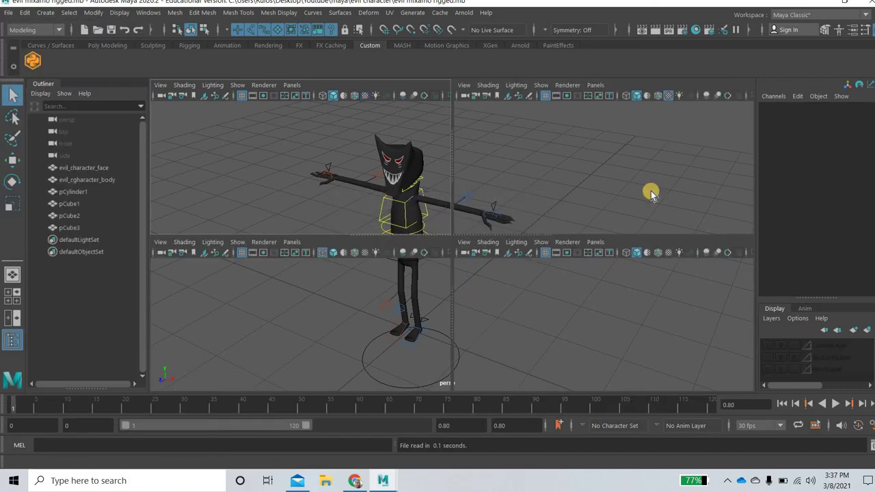
{"action": "left_click", "coordinate": [543, 210]}
{"action": "key", "text": "space"}
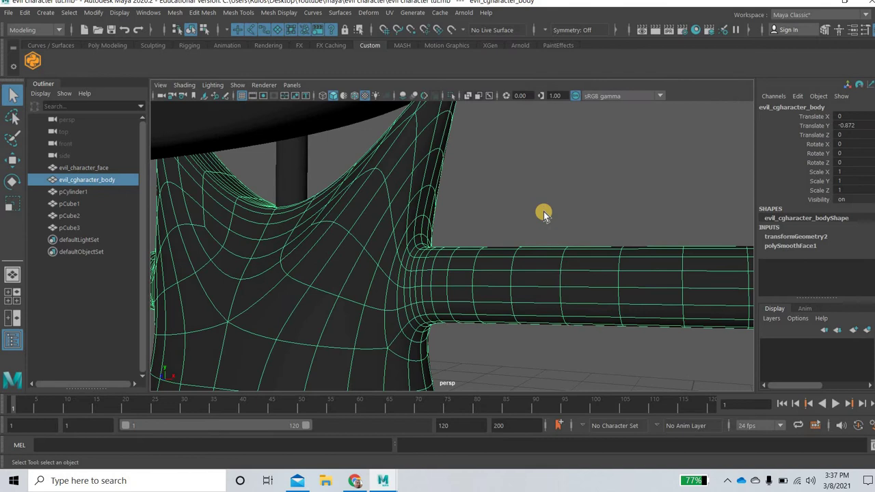
Examine the unrigged character's T-pose from the front and from above with nothing selected
{"action": "left_click", "coordinate": [543, 211]}
{"action": "scroll", "coordinate": [474, 315], "scroll_direction": "down", "scroll_amount": 10}
{"action": "left_click_drag", "start_coordinate": [520, 301], "coordinate": [482, 352], "text": "alt"}
{"action": "left_click_drag", "start_coordinate": [484, 262], "coordinate": [502, 322], "text": "alt"}
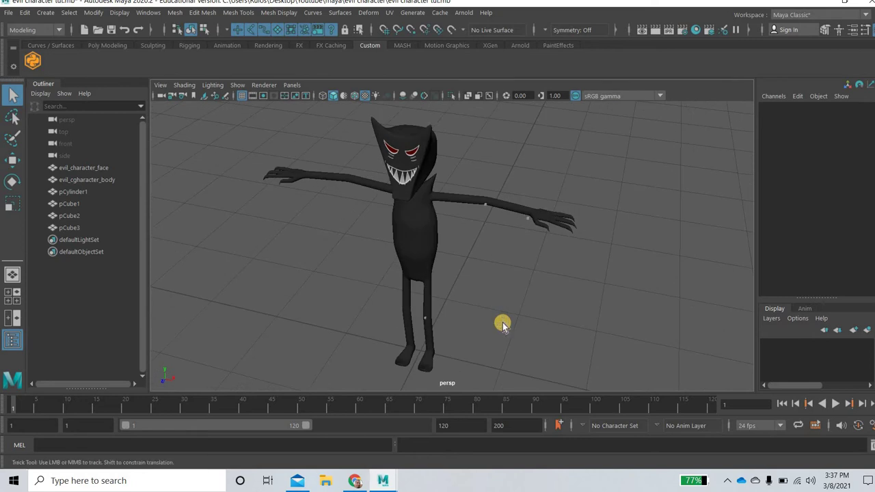
{"action": "scroll", "coordinate": [422, 345], "scroll_direction": "up", "scroll_amount": 3}
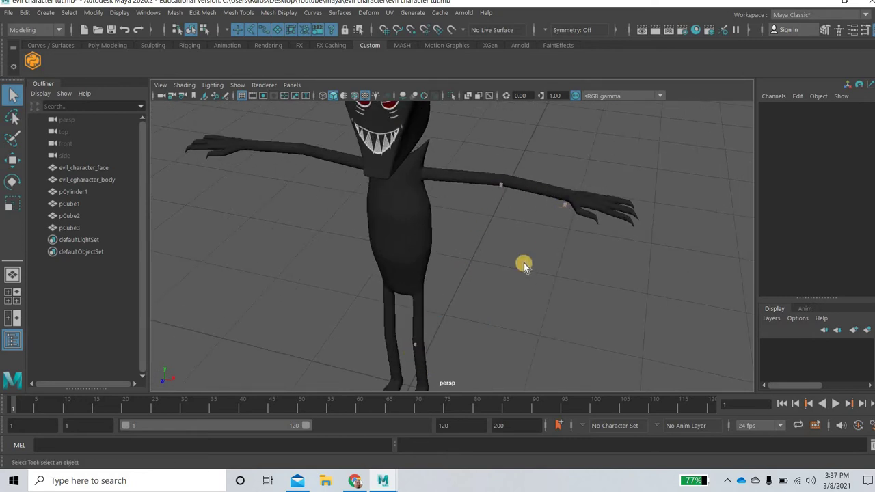
{"action": "scroll", "coordinate": [520, 306], "scroll_direction": "down", "scroll_amount": 3}
{"action": "left_click_drag", "start_coordinate": [512, 306], "coordinate": [512, 306], "text": "alt"}
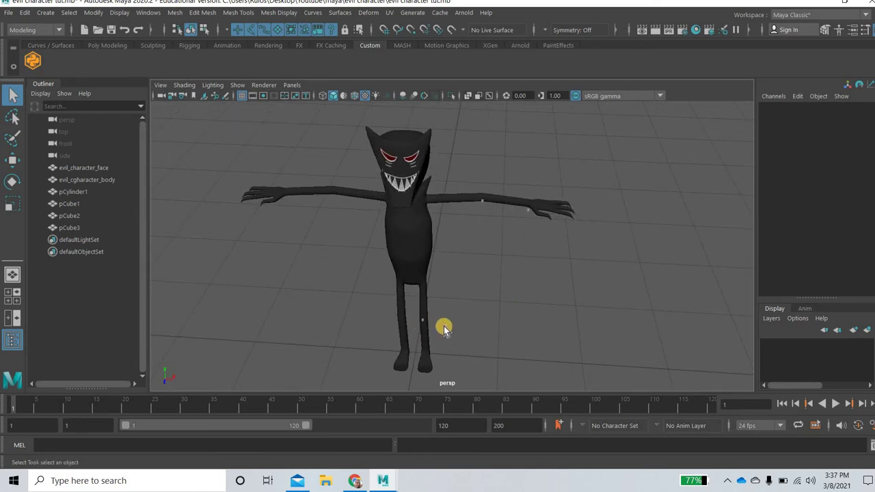
{"action": "left_click_drag", "start_coordinate": [516, 150], "coordinate": [449, 162], "text": "alt"}
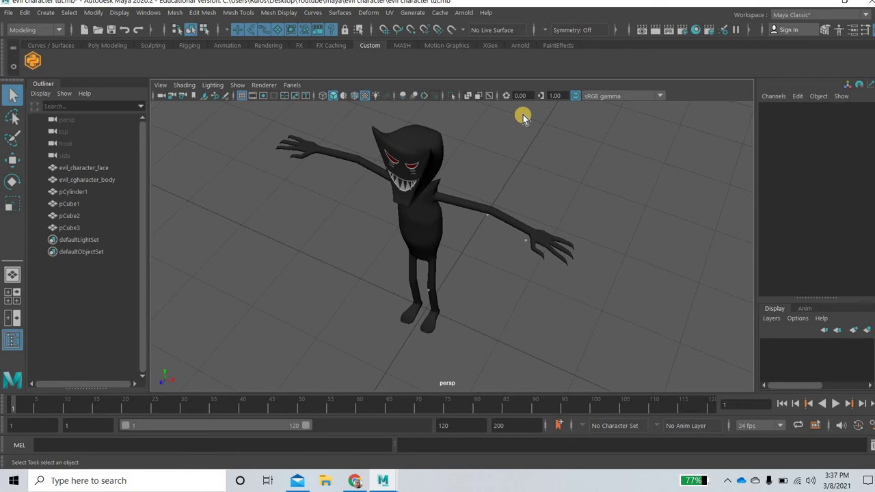
{"action": "middle_click_drag", "start_coordinate": [504, 228], "coordinate": [504, 123], "text": "alt"}
Select the evil_cgharacter_body mesh and examine the small cubes marking its elbow and wrist
{"action": "left_click", "coordinate": [432, 170]}
{"action": "left_click_drag", "start_coordinate": [487, 288], "coordinate": [494, 254], "text": "alt"}
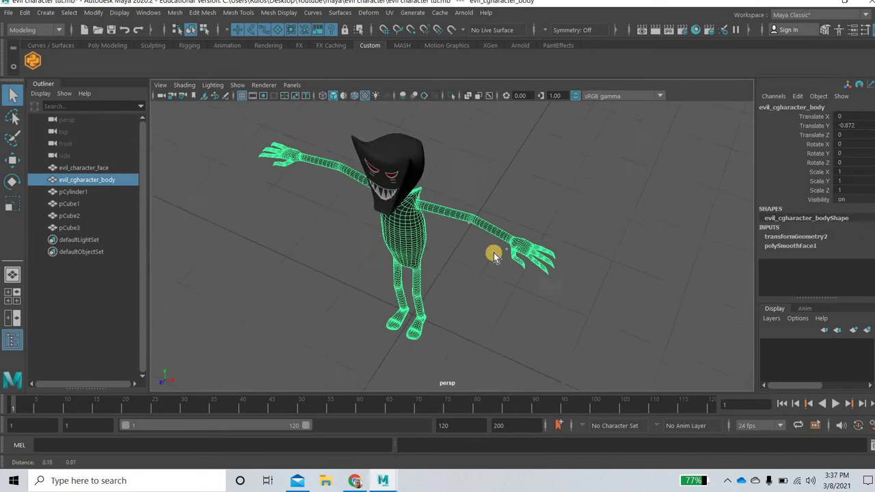
{"action": "right_click_drag", "start_coordinate": [494, 253], "coordinate": [538, 192], "text": "alt"}
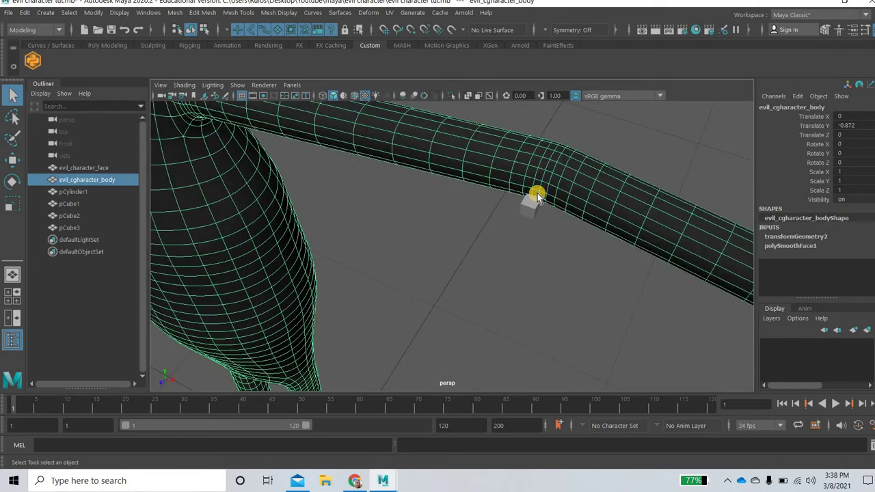
{"action": "right_click_drag", "start_coordinate": [697, 354], "coordinate": [704, 334], "text": "alt"}
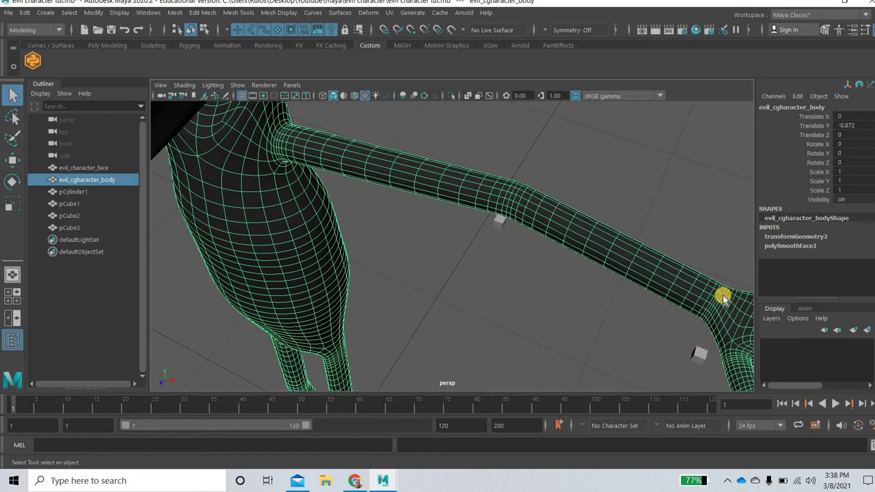
{"action": "right_click_drag", "start_coordinate": [648, 338], "coordinate": [537, 326], "text": "alt"}
{"action": "left_click_drag", "start_coordinate": [537, 326], "coordinate": [362, 236], "text": "alt"}
Switch to the browser and open the Mixamo site at mixamo.com/#/
{"action": "key", "text": "alt+Tab"}
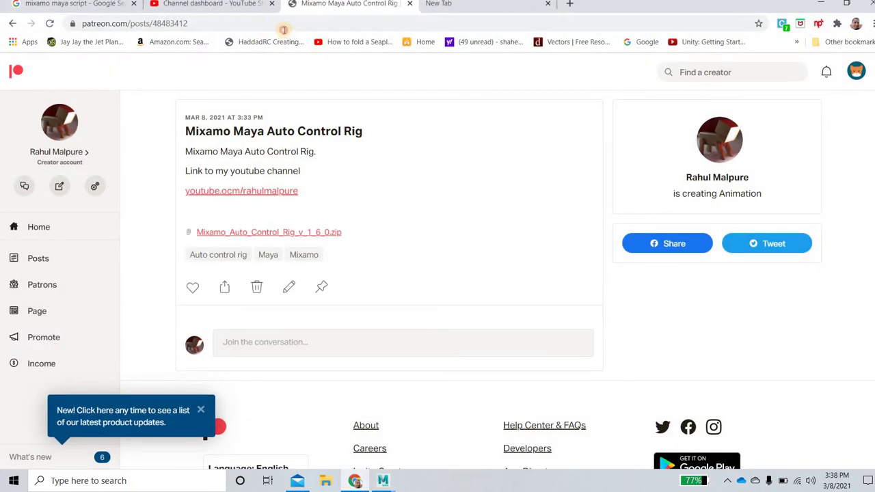
{"action": "left_click", "coordinate": [285, 28]}
{"action": "type", "text": "mixamo.com/#/"}
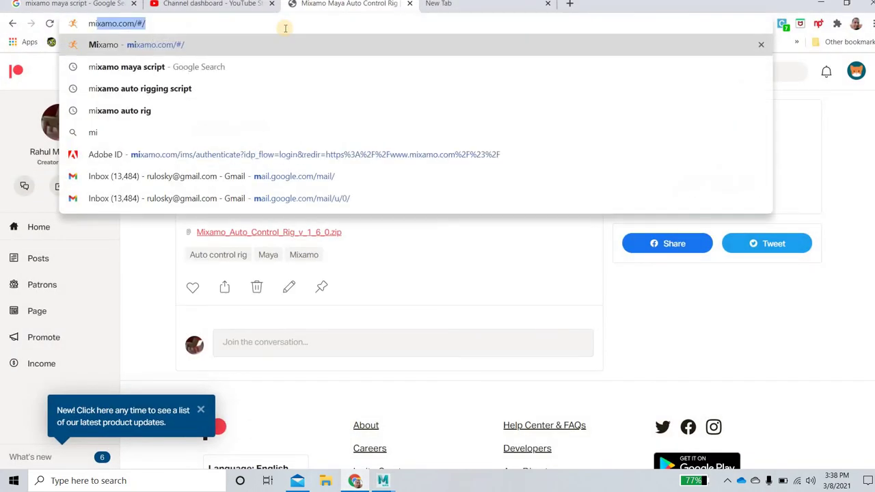
{"action": "key", "text": "Return"}
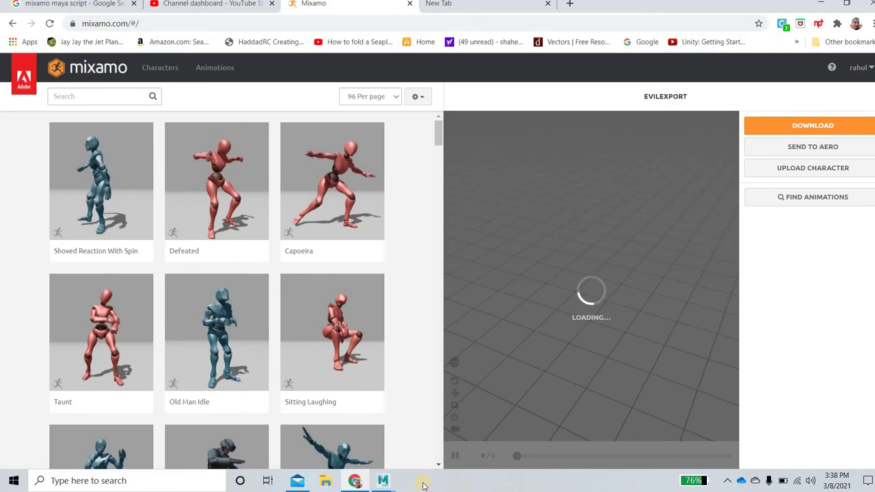
Switch back to Maya and select all of the character's meshes, including the face, body, cylinder and marker cubes
{"action": "mouse_move", "coordinate": [387, 482]}
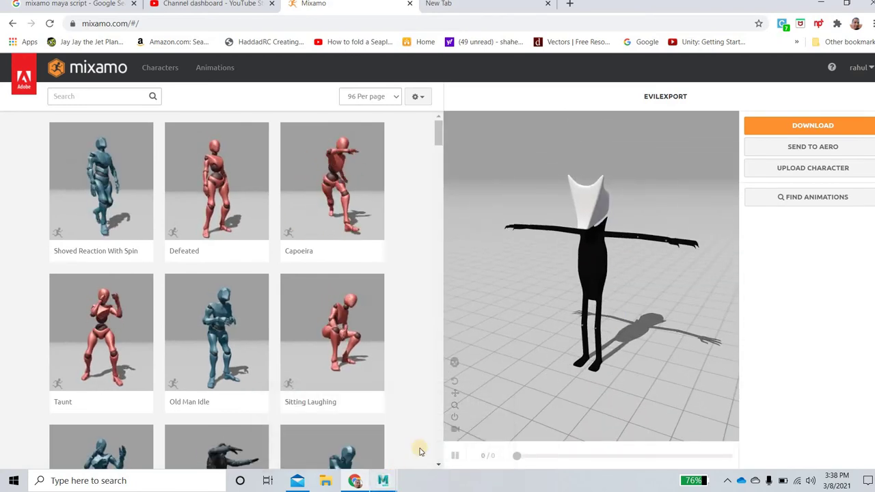
{"action": "left_click", "coordinate": [549, 268]}
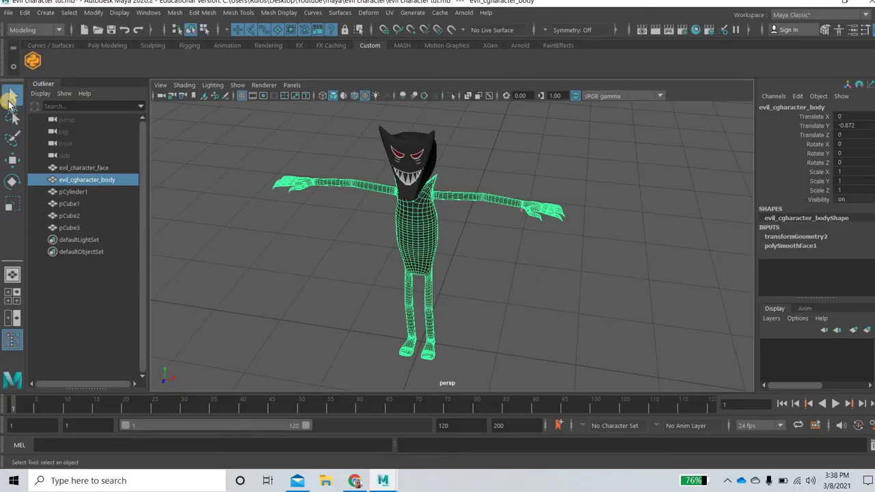
{"action": "left_click", "coordinate": [6, 14]}
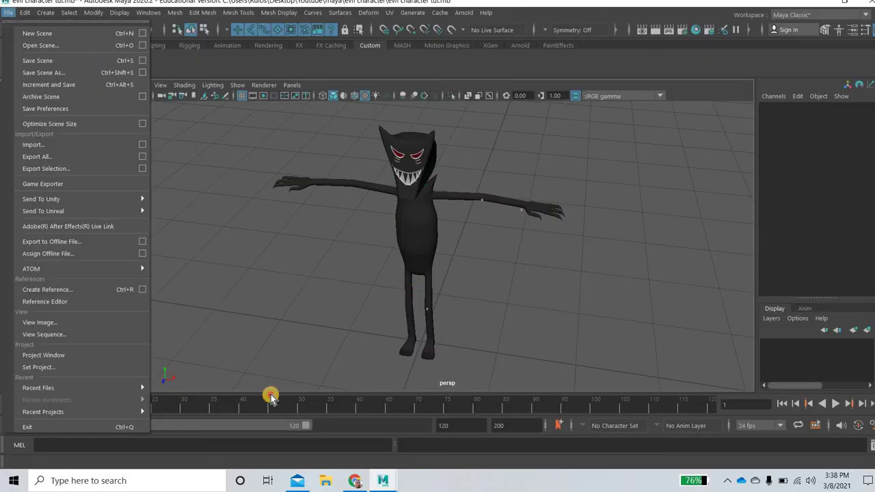
{"action": "left_click_drag", "start_coordinate": [578, 122], "coordinate": [270, 398]}
Export the whole scene to the Desktop as an FBX file named c
{"action": "left_click", "coordinate": [8, 14]}
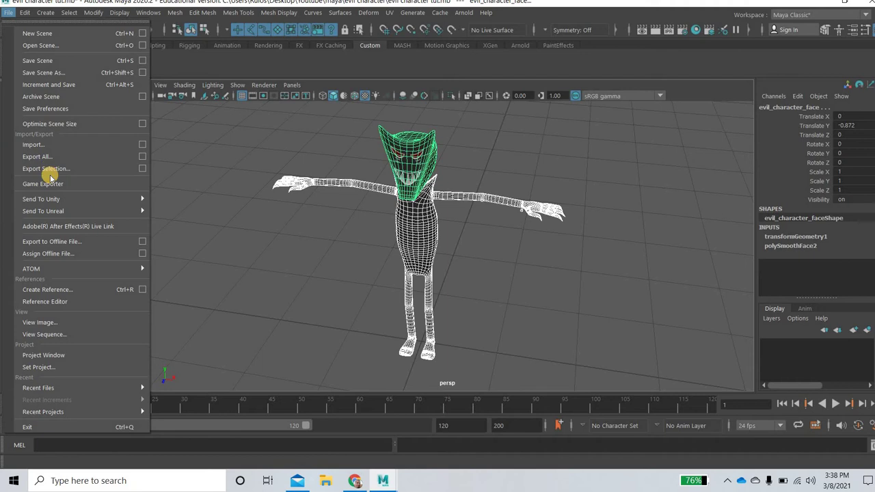
{"action": "left_click", "coordinate": [49, 157]}
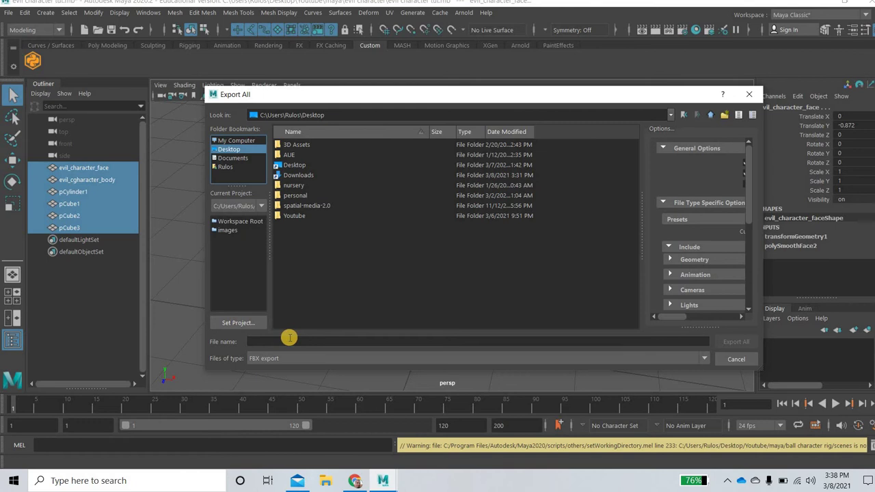
{"action": "left_click", "coordinate": [289, 340]}
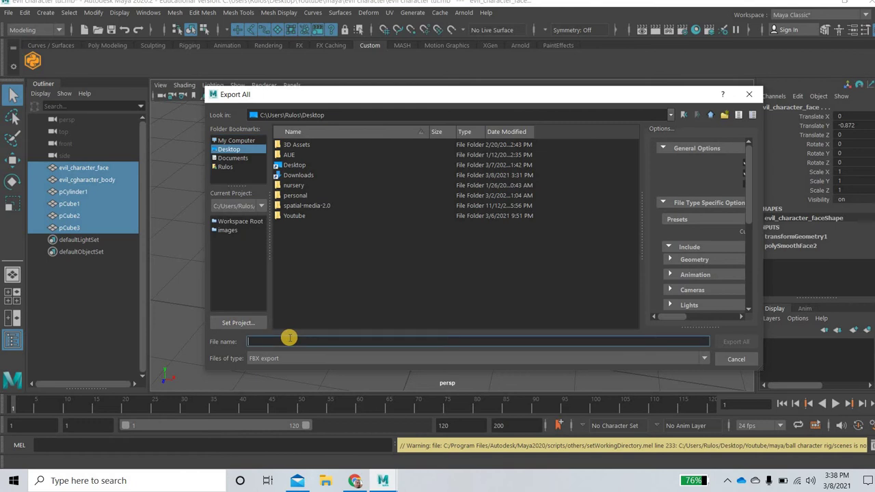
{"action": "type", "text": "c"}
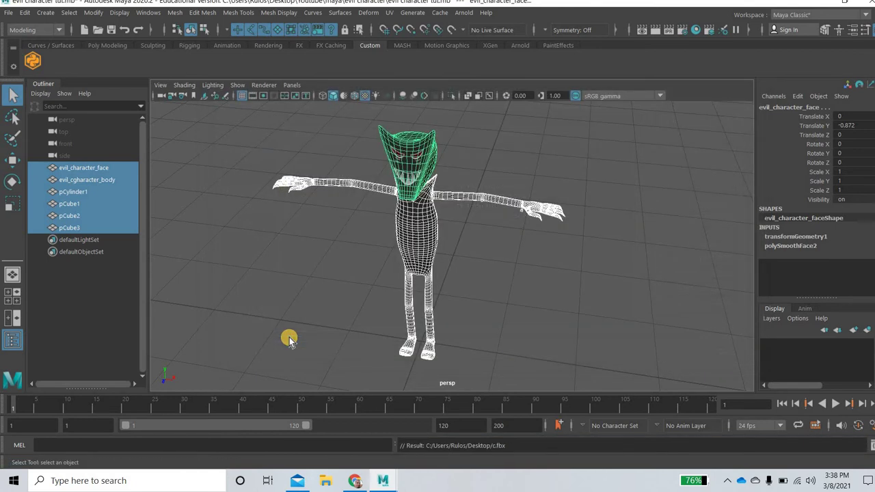
Switch to Mixamo in the browser and upload the character file c from the Desktop
{"action": "left_click", "coordinate": [361, 484]}
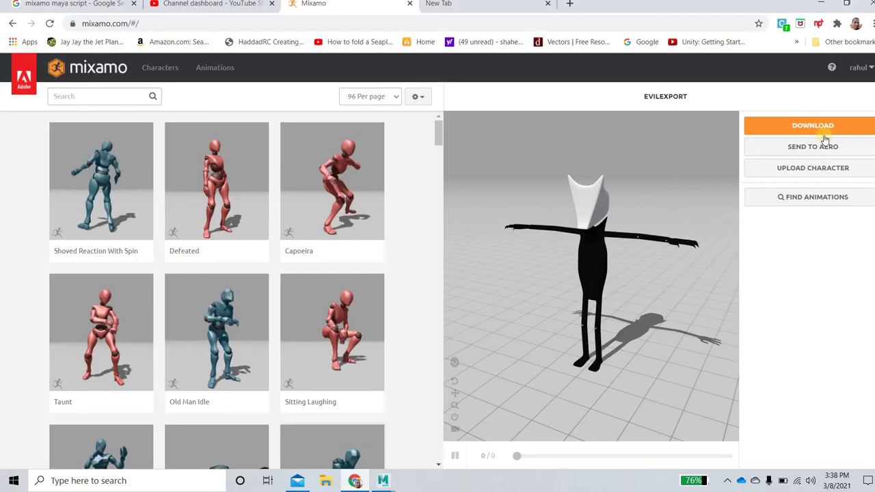
{"action": "left_click", "coordinate": [812, 168]}
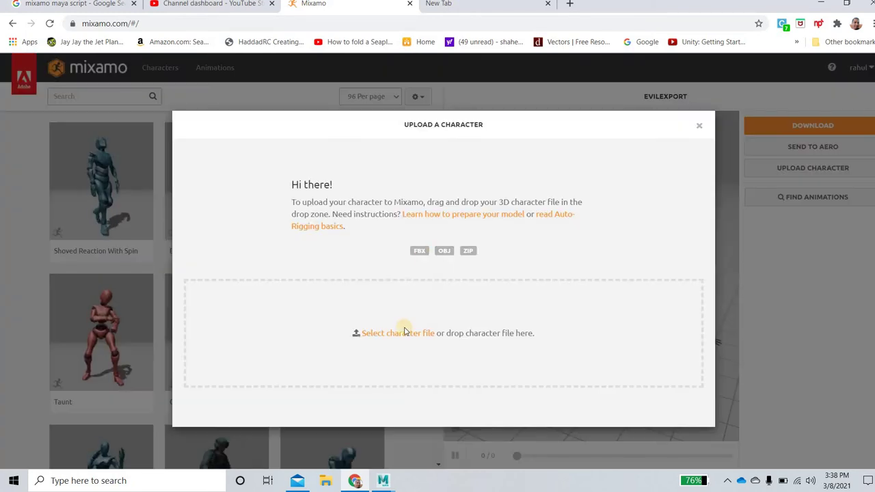
{"action": "left_click", "coordinate": [402, 336]}
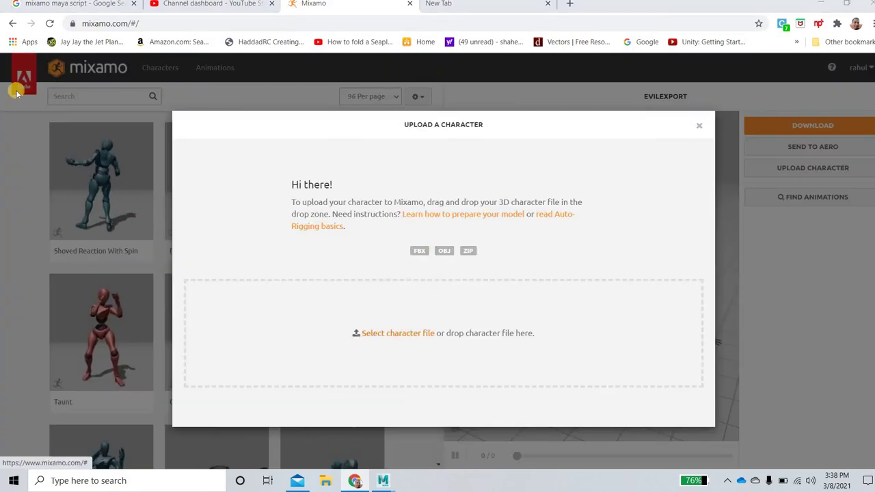
{"action": "scroll", "coordinate": [10, 192], "scroll_direction": "up", "scroll_amount": 5}
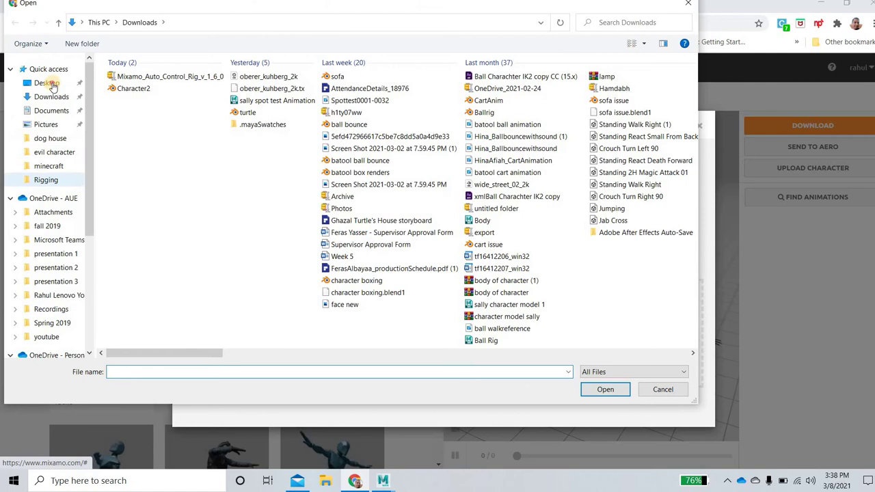
{"action": "left_click", "coordinate": [46, 83]}
{"action": "left_click", "coordinate": [205, 165]}
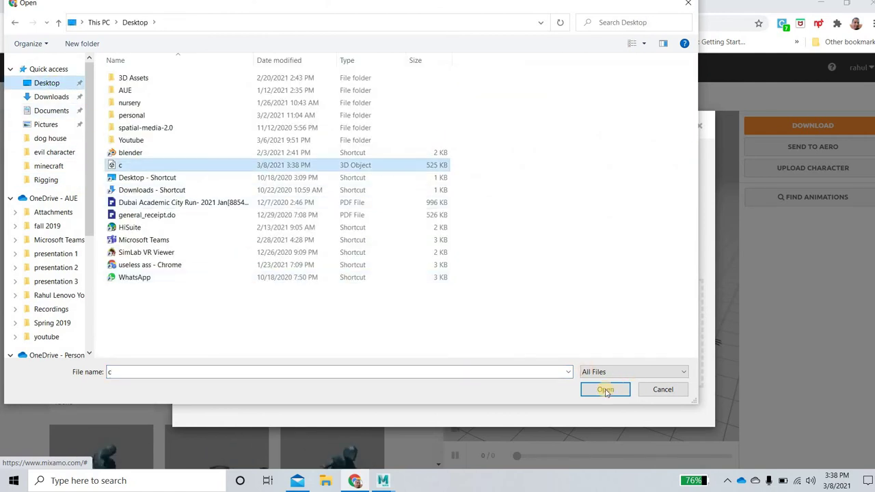
{"action": "left_click", "coordinate": [605, 391]}
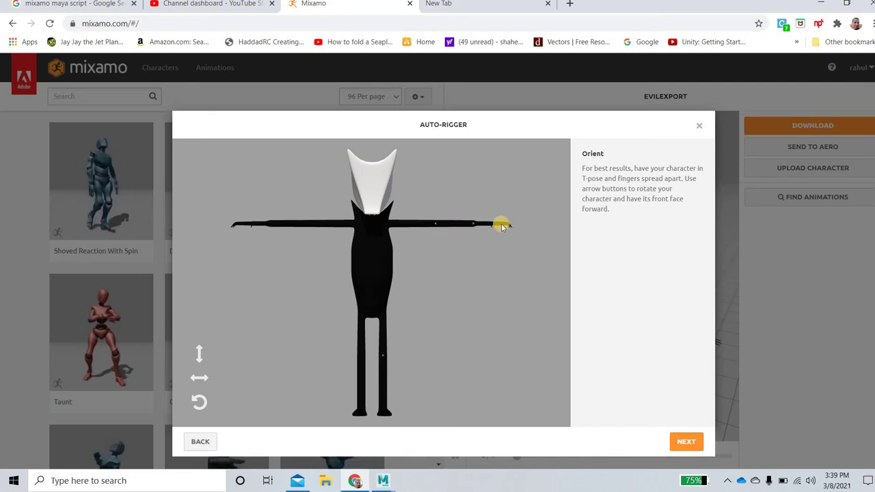
Accept the character's orientation in the Auto-Rigger, and place the chin and groin markers on the model's centre line
{"action": "left_click", "coordinate": [686, 442]}
{"action": "mouse_move", "coordinate": [236, 282]}
{"action": "left_mouse_down"}
{"action": "mouse_move", "coordinate": [367, 230]}
{"action": "mouse_move", "coordinate": [373, 214]}
{"action": "left_mouse_up"}
{"action": "left_click_drag", "start_coordinate": [247, 394], "coordinate": [403, 352]}
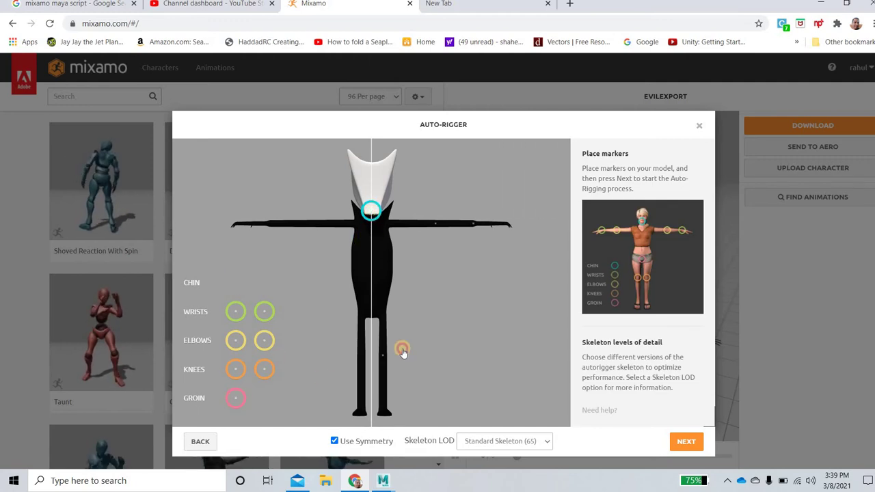
{"action": "left_click_drag", "start_coordinate": [373, 326], "coordinate": [371, 313]}
Place the symmetric wrist, elbow and knee markers on the small cubes along the character's arm and leg
{"action": "left_click_drag", "start_coordinate": [476, 233], "coordinate": [474, 229]}
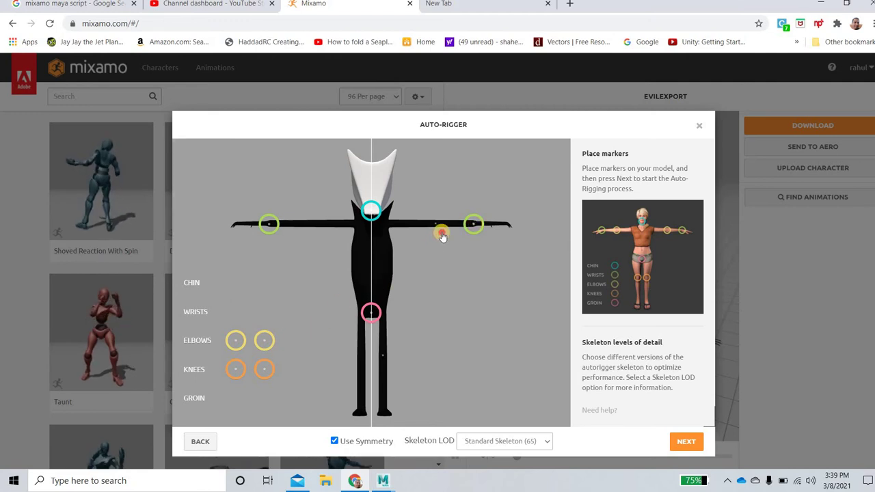
{"action": "left_click_drag", "start_coordinate": [442, 236], "coordinate": [438, 227]}
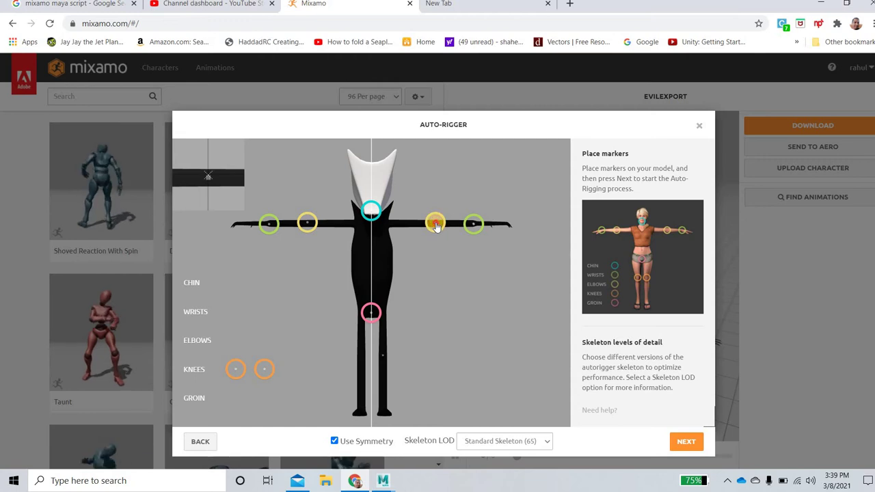
{"action": "left_click_drag", "start_coordinate": [435, 226], "coordinate": [436, 225]}
{"action": "left_click_drag", "start_coordinate": [264, 370], "coordinate": [383, 361]}
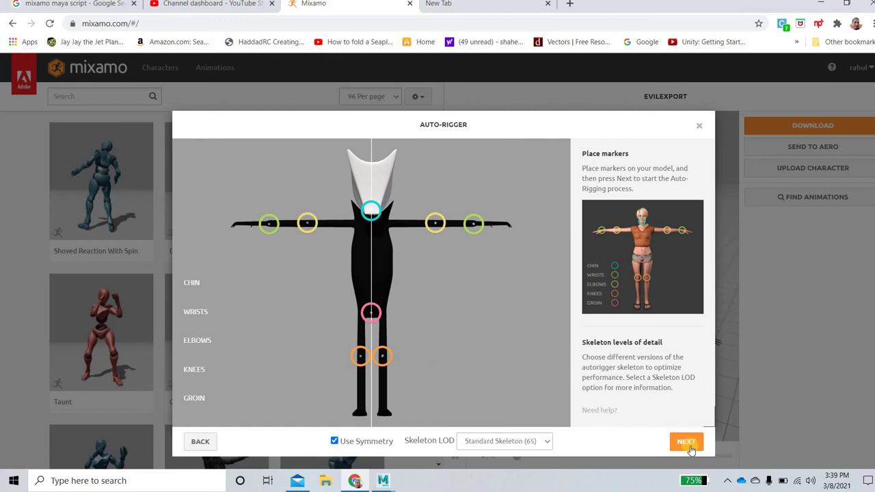
Set the skeleton detail to 2 Chain Fingers (41), run the auto-rigging, and accept the rigged character
{"action": "left_click", "coordinate": [516, 442]}
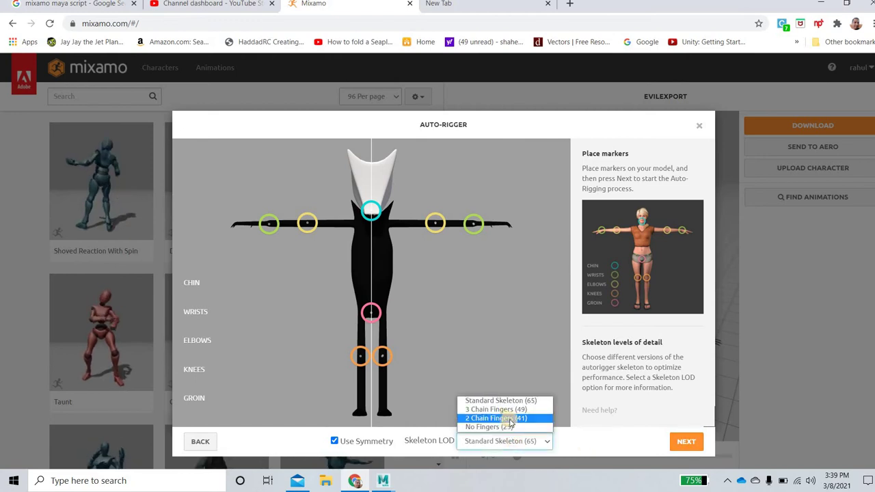
{"action": "left_click", "coordinate": [511, 419]}
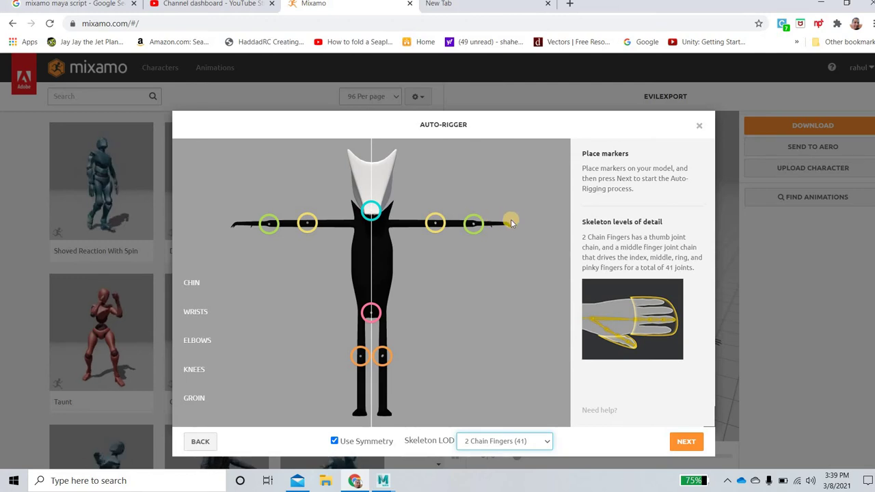
{"action": "left_click", "coordinate": [686, 442]}
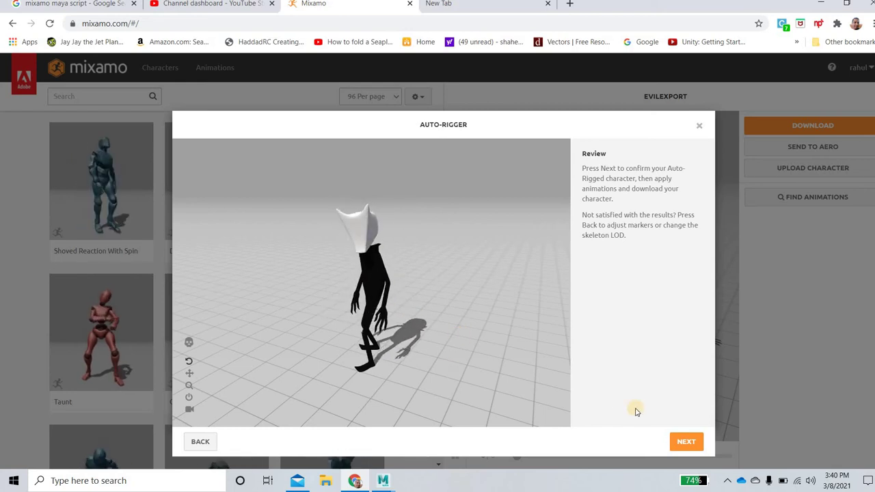
{"action": "left_click", "coordinate": [686, 441]}
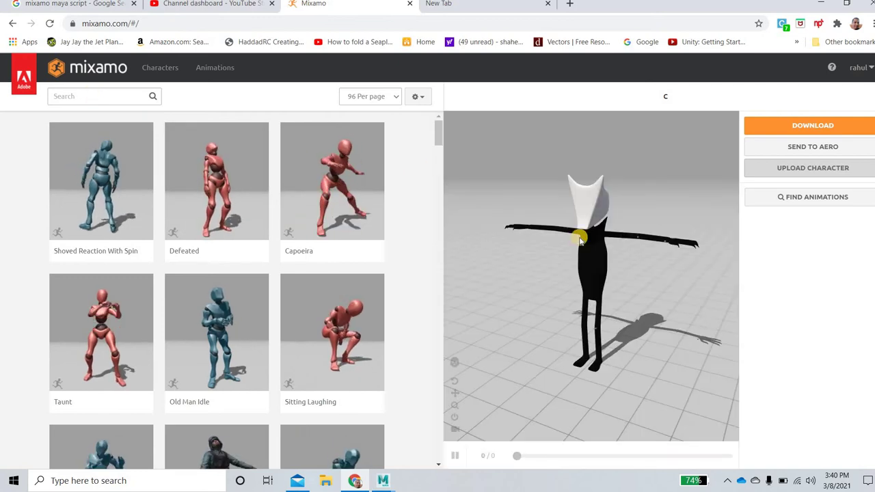
Search the animation library for tpose
{"action": "left_click", "coordinate": [78, 97]}
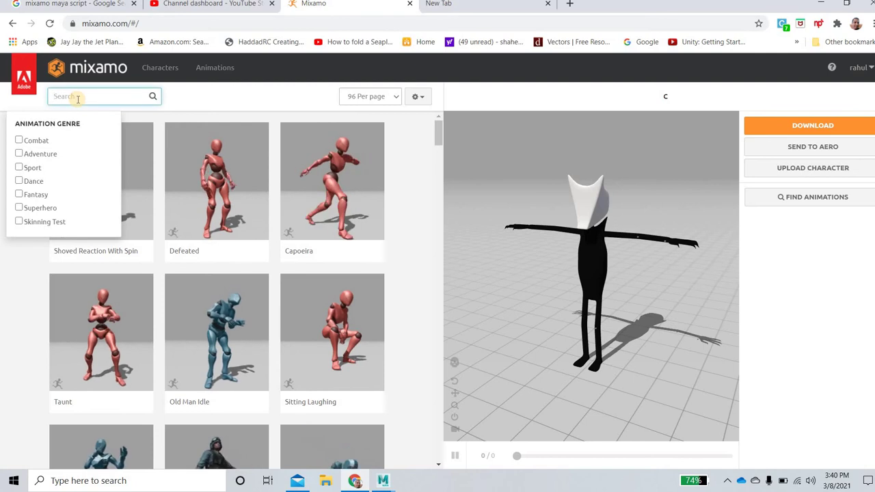
{"action": "type", "text": "tpose"}
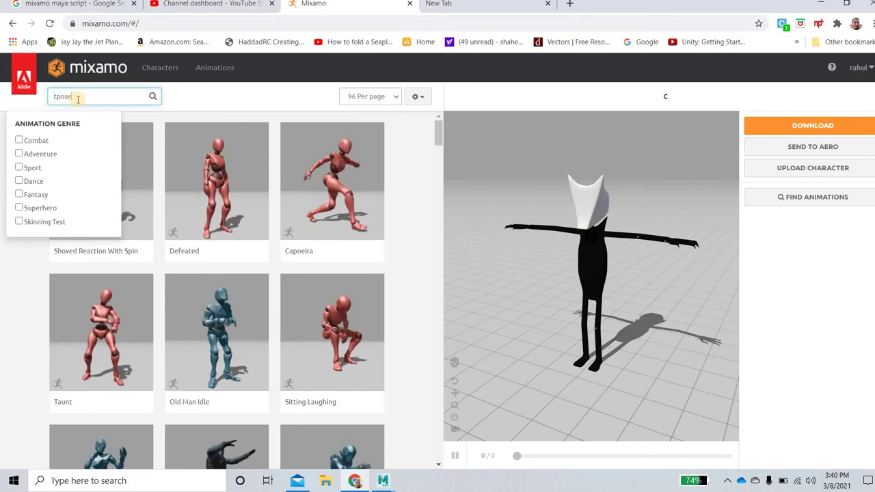
{"action": "key", "text": "Return"}
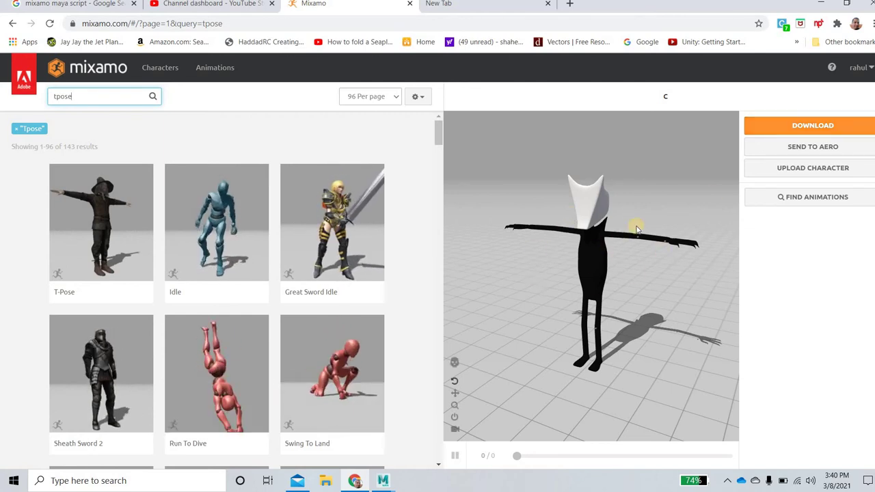
Download the rigged character c as FBX Binary in T-pose
{"action": "left_click", "coordinate": [780, 125]}
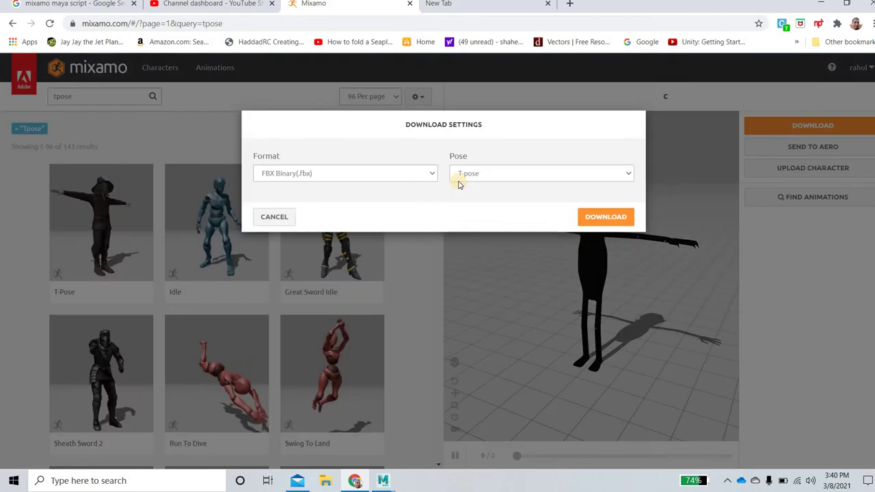
{"action": "left_click", "coordinate": [596, 222]}
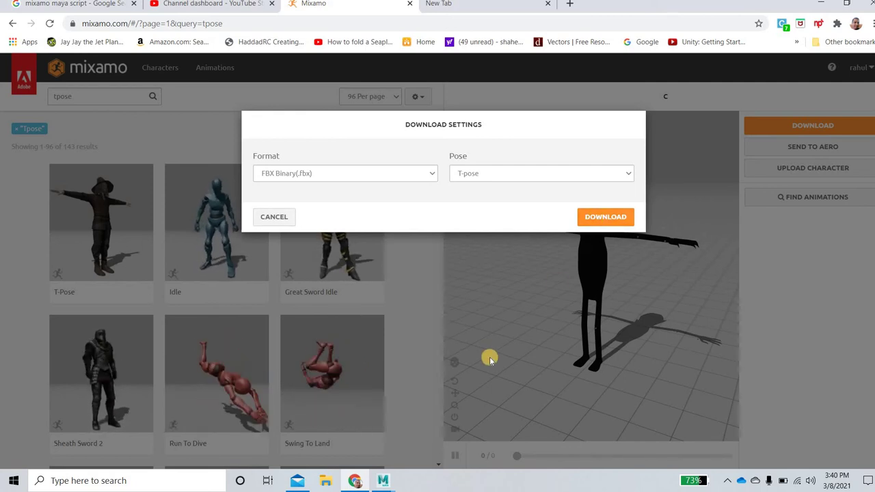
{"action": "left_click", "coordinate": [606, 221]}
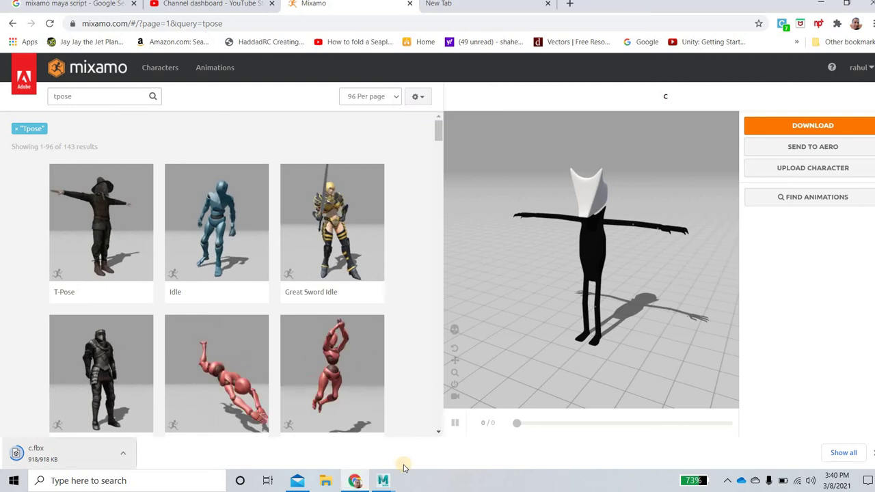
Switch to the evil character tut.mb scene in Maya and replace it with a new empty scene
{"action": "left_click", "coordinate": [386, 484]}
{"action": "left_click", "coordinate": [449, 434]}
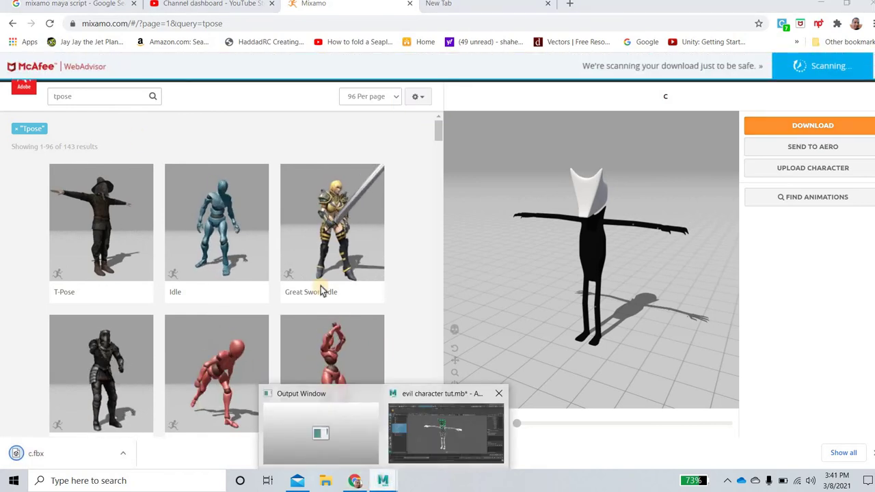
{"action": "left_click", "coordinate": [8, 12]}
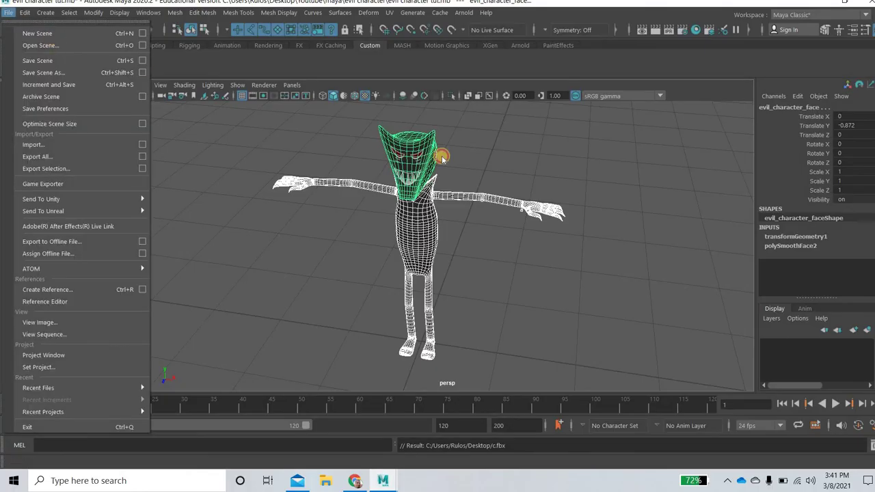
{"action": "left_click", "coordinate": [31, 33]}
{"action": "left_click", "coordinate": [443, 243]}
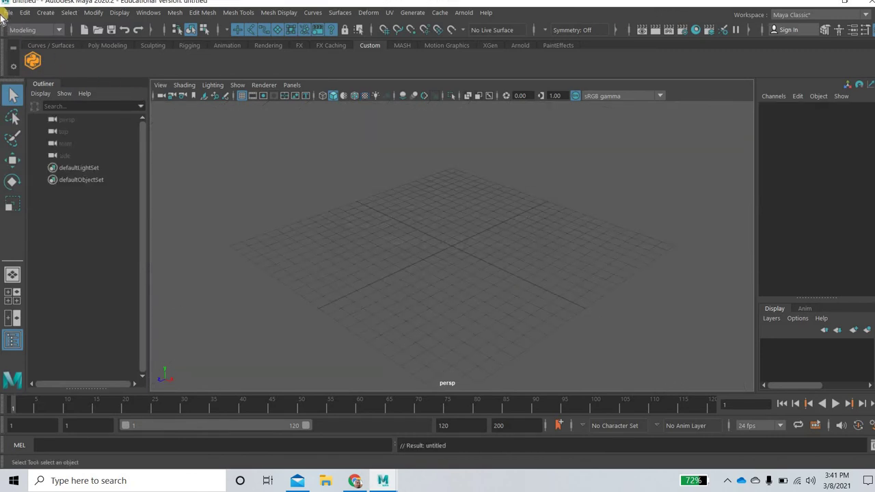
Import the rigged character file c.fbx from the Downloads folder into the scene
{"action": "left_click", "coordinate": [6, 13]}
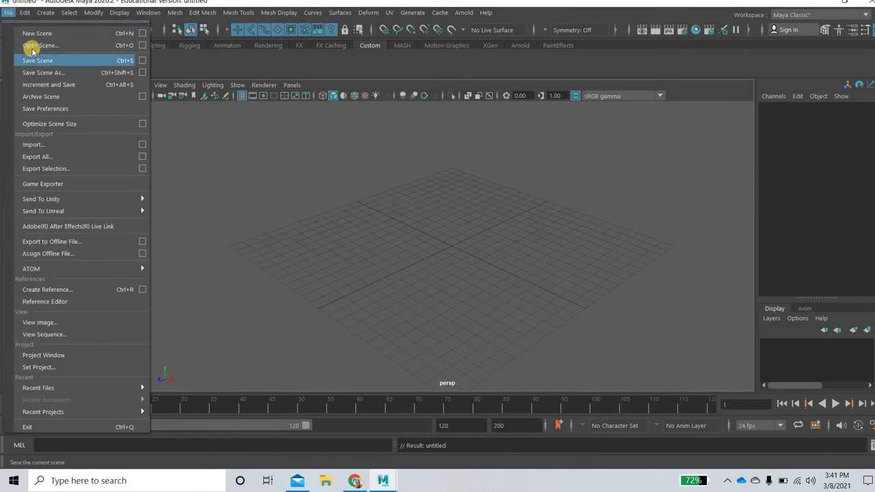
{"action": "left_click", "coordinate": [31, 146]}
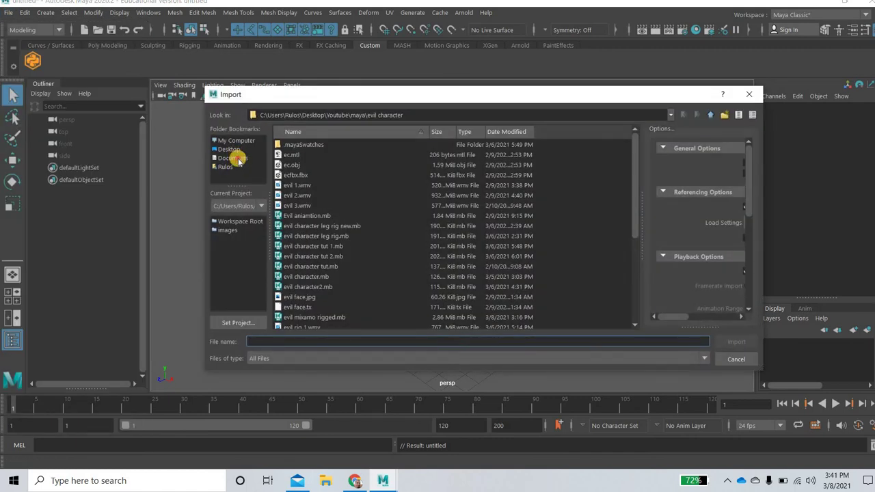
{"action": "left_click", "coordinate": [233, 158]}
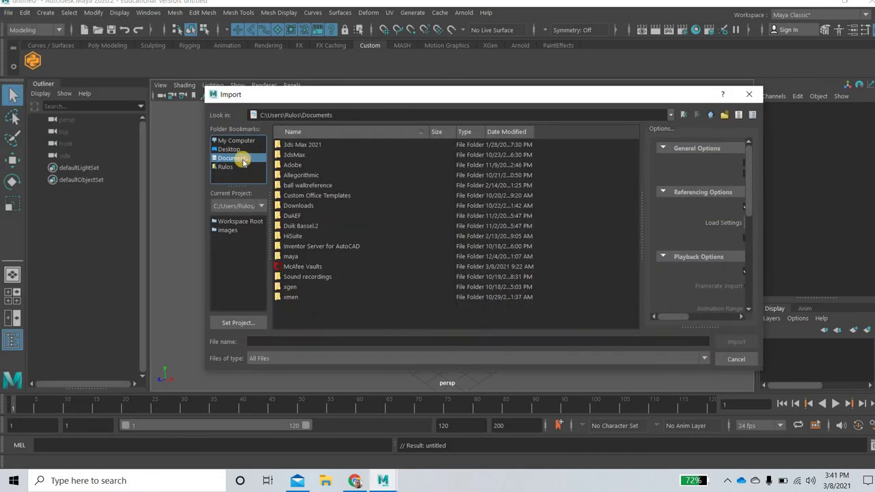
{"action": "key", "text": "Up"}
{"action": "double_click", "coordinate": [303, 175]}
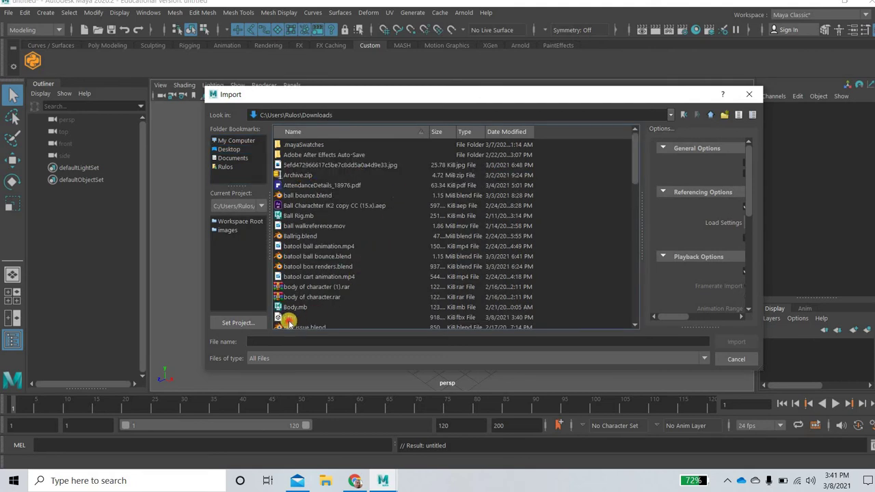
{"action": "key", "text": "c"}
{"action": "key", "text": "Return"}
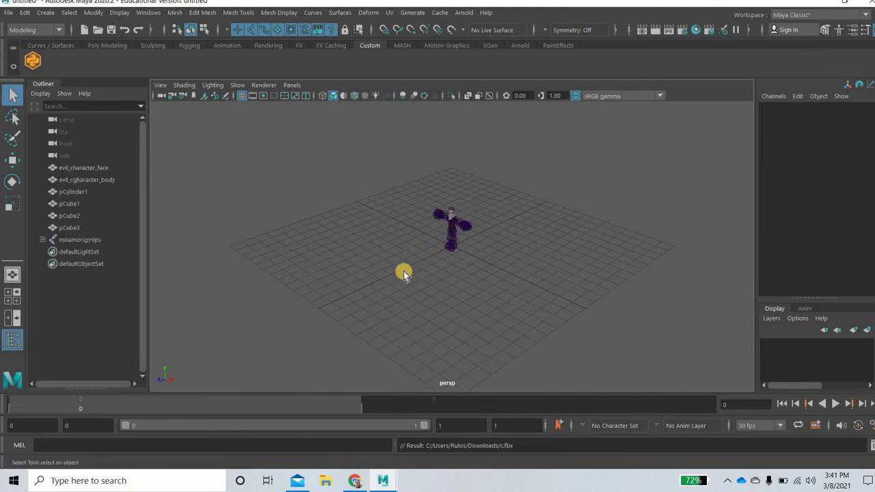
Test the rig by moving the mixamorig:Hips joint about 1.47 along X, and undo the move
{"action": "scroll", "coordinate": [473, 264], "scroll_direction": "up", "scroll_amount": 5}
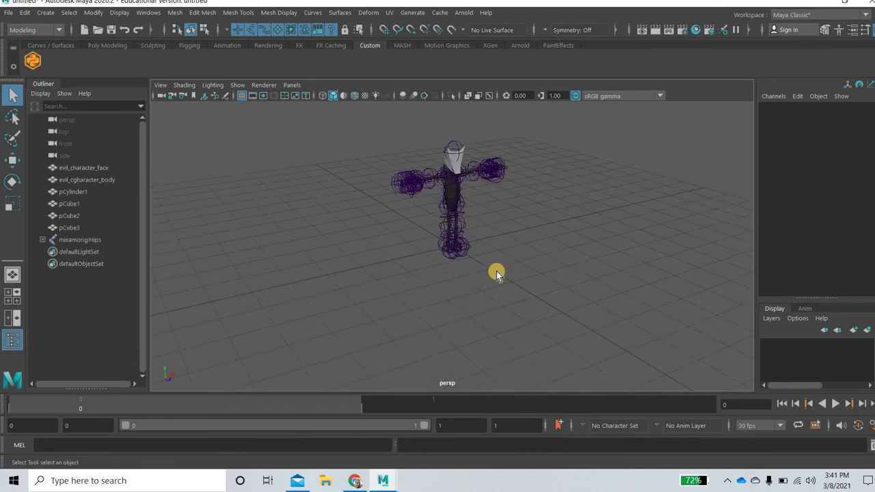
{"action": "middle_click_drag", "start_coordinate": [456, 292], "coordinate": [488, 256], "text": "alt"}
{"action": "left_click_drag", "start_coordinate": [489, 256], "coordinate": [455, 258], "text": "alt"}
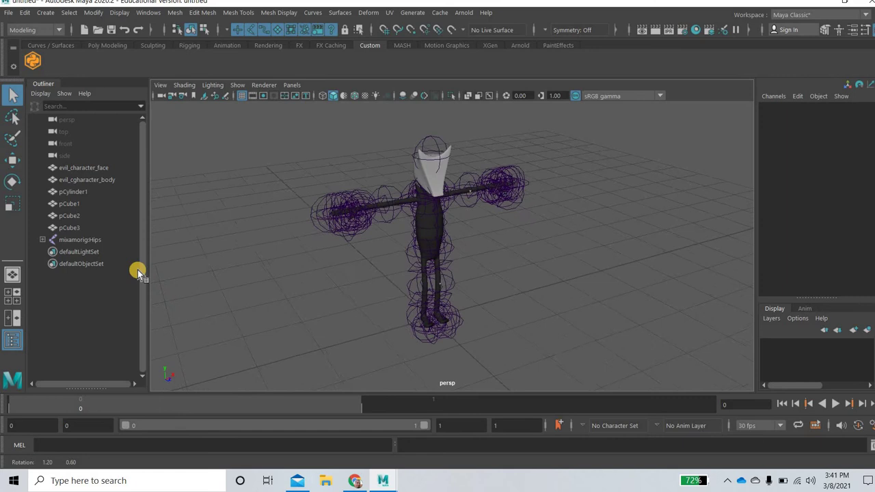
{"action": "left_click", "coordinate": [80, 239]}
{"action": "left_click_drag", "start_coordinate": [540, 271], "coordinate": [489, 272], "text": "alt"}
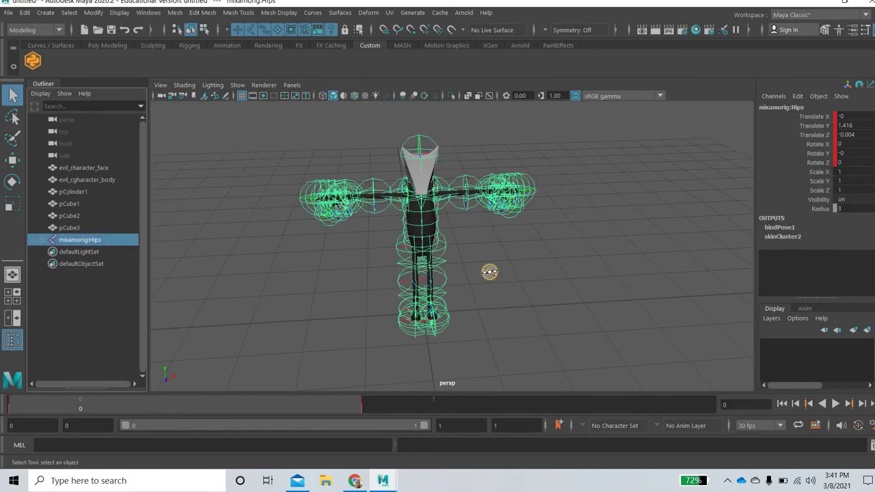
{"action": "key", "text": "w"}
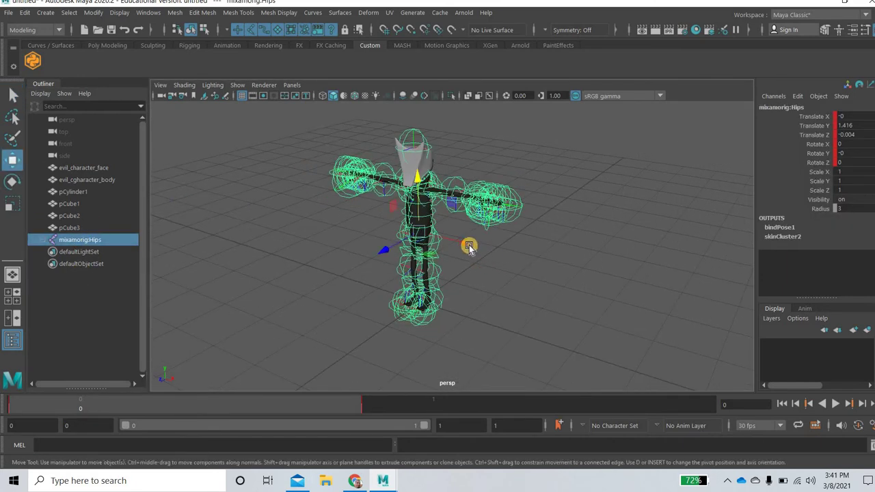
{"action": "left_click_drag", "start_coordinate": [469, 243], "coordinate": [552, 286]}
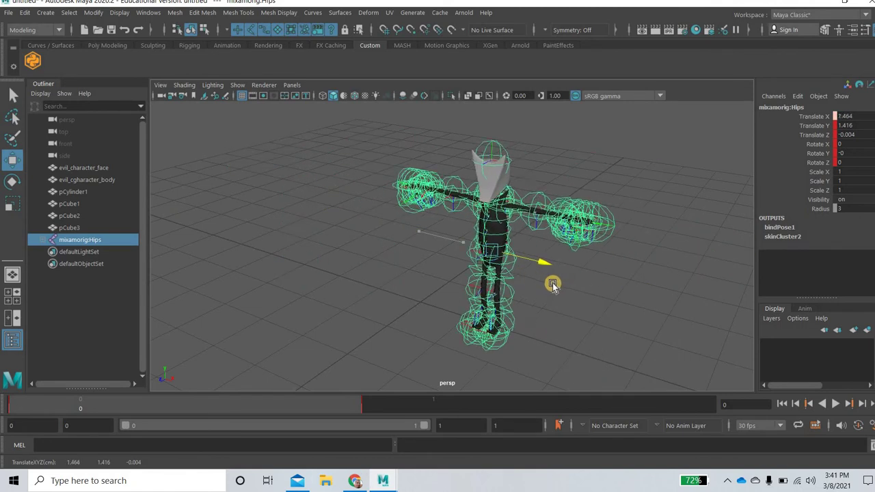
{"action": "key", "text": "ctrl+z"}
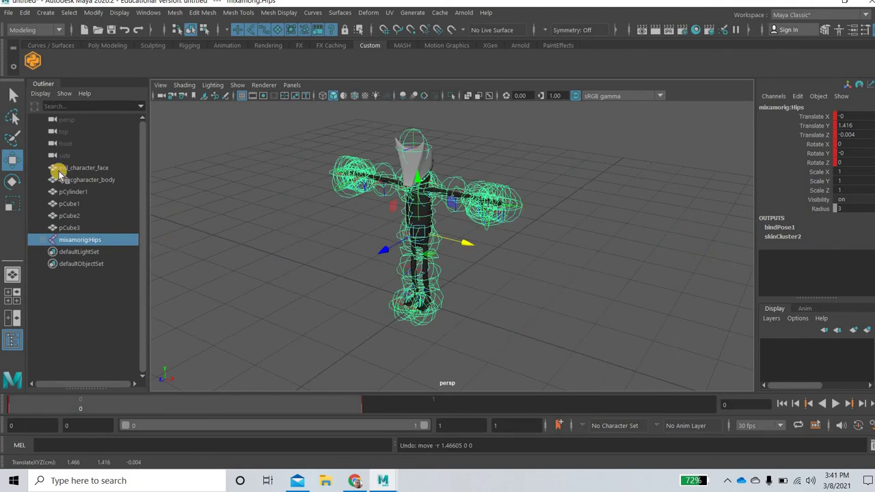
Select every joint in the mixamorig:Hips hierarchy and set their radius to 0.5
{"action": "left_click", "coordinate": [119, 13]}
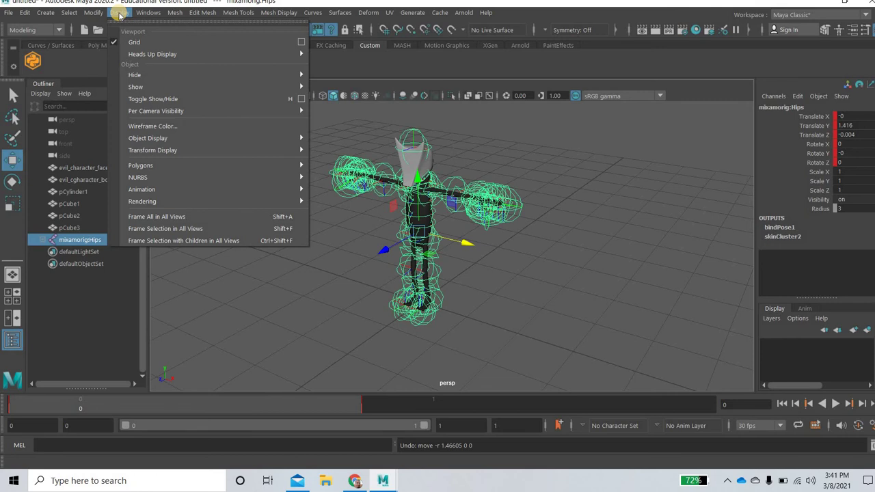
{"action": "left_click", "coordinate": [69, 13]}
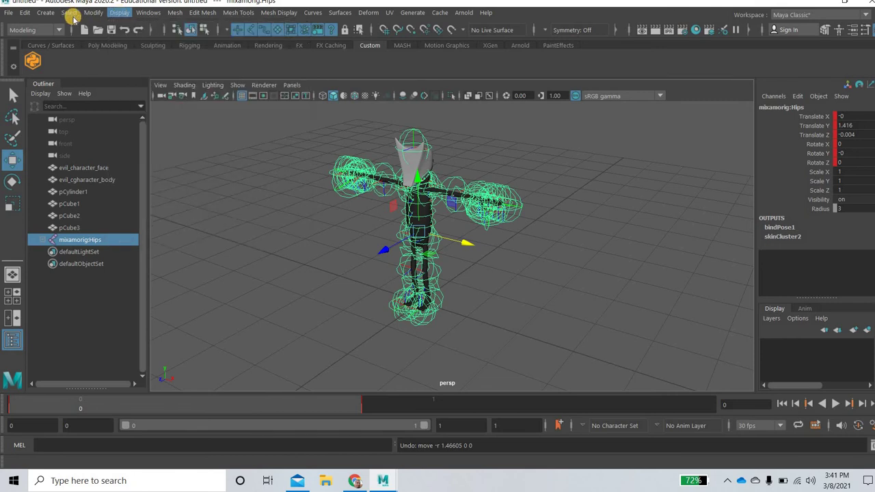
{"action": "left_click", "coordinate": [69, 13]}
{"action": "left_click", "coordinate": [852, 207]}
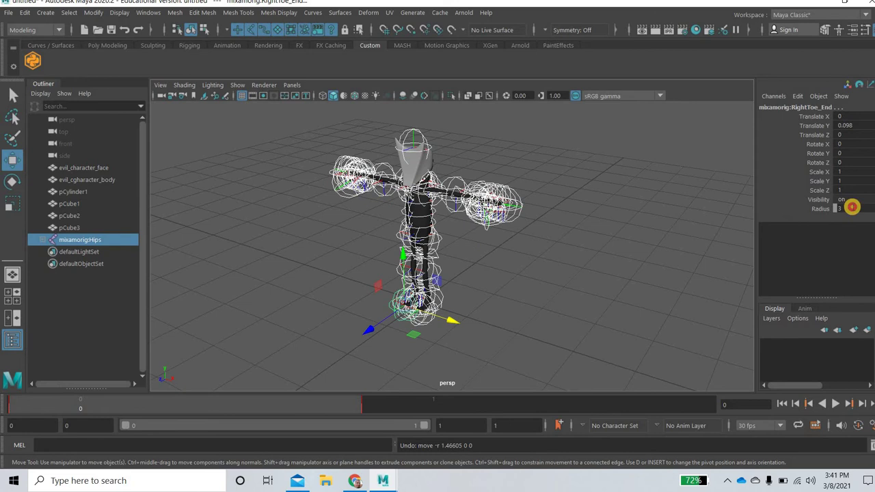
{"action": "type", "text": "0.5"}
{"action": "key", "text": "Return"}
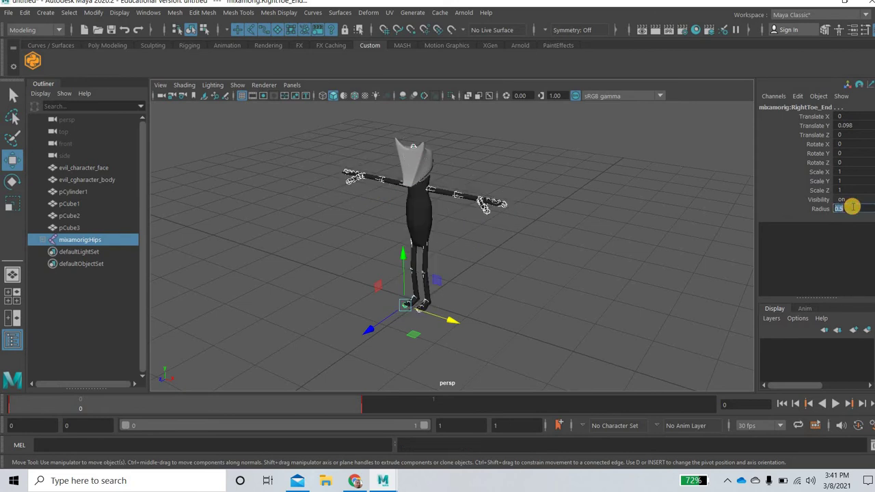
Display the character in wireframe with only the mixamorig:Hips joint selected
{"action": "scroll", "coordinate": [458, 227], "scroll_direction": "up", "scroll_amount": 5}
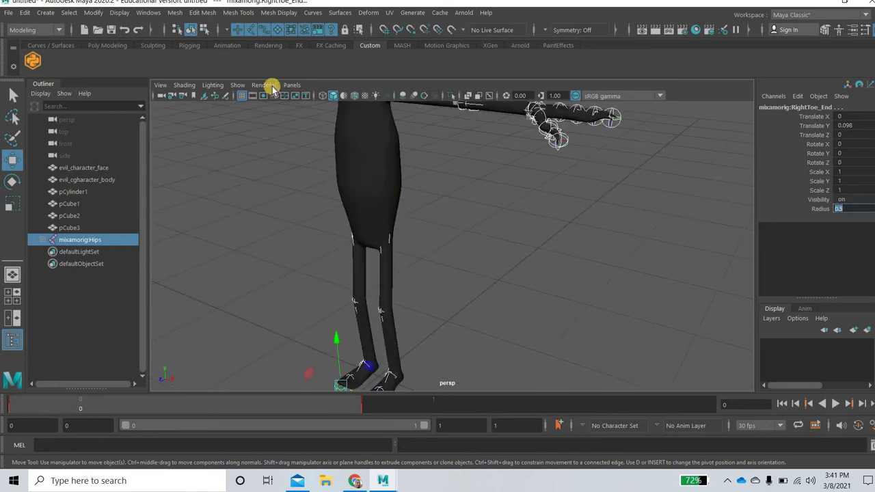
{"action": "type", "text": "4"}
{"action": "left_click", "coordinate": [464, 223]}
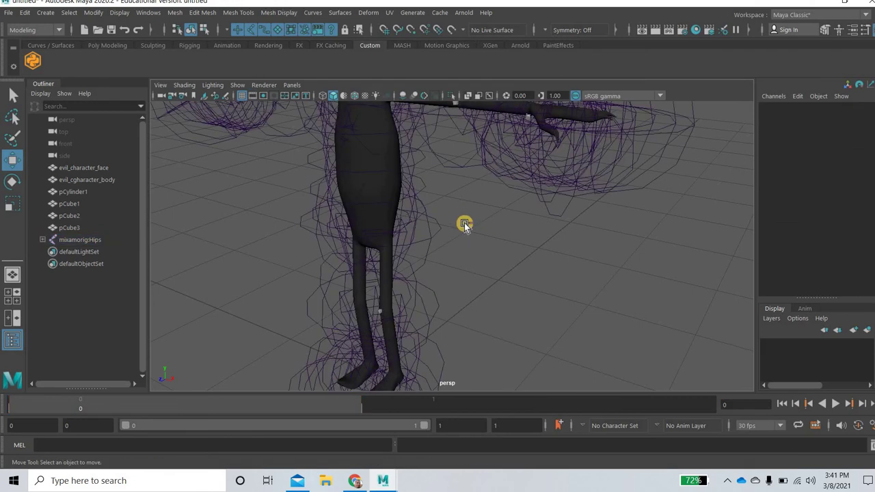
{"action": "key", "text": "ctrl+z"}
{"action": "key", "text": "ctrl+z"}
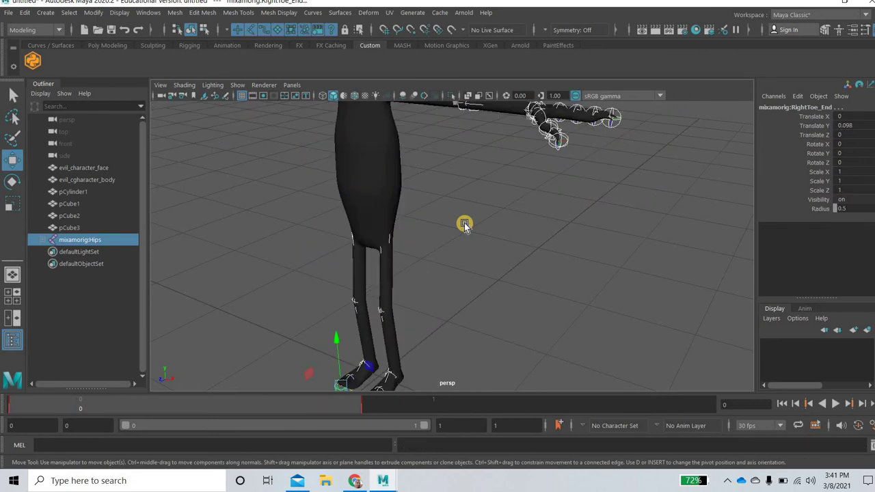
{"action": "left_click", "coordinate": [464, 223]}
{"action": "key", "text": "4"}
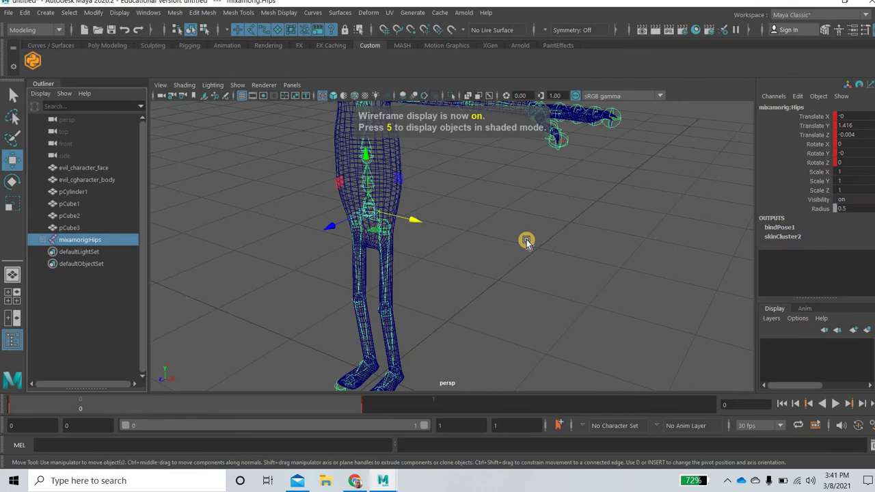
Select the full joint hierarchy under mixamorig:Hips and set the joint radius to 0.2
{"action": "scroll", "coordinate": [526, 240], "scroll_direction": "down", "scroll_amount": 3}
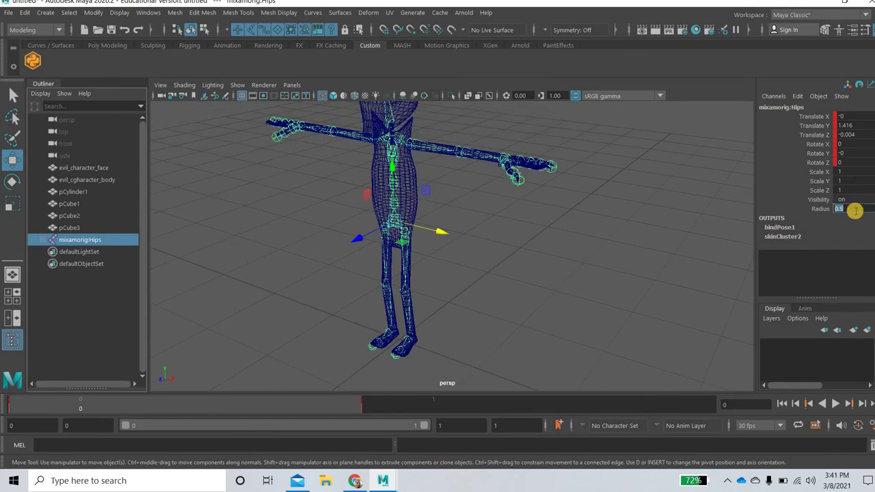
{"action": "left_click", "coordinate": [69, 13]}
{"action": "left_click", "coordinate": [89, 70]}
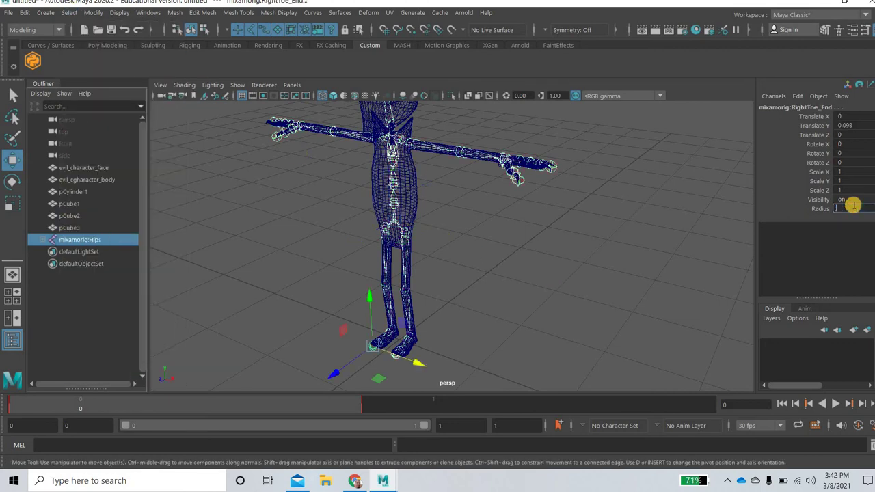
{"action": "type", "text": "0.2"}
{"action": "key", "text": "Return"}
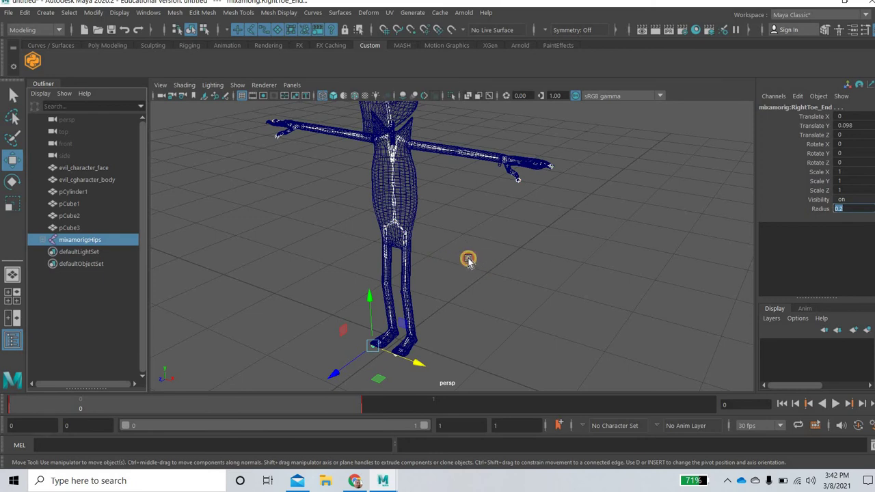
{"action": "mouse_move", "coordinate": [468, 260]}
{"action": "left_mouse_down", "text": "alt"}
{"action": "mouse_move", "coordinate": [463, 250]}
{"action": "mouse_move", "coordinate": [445, 296]}
{"action": "mouse_move", "coordinate": [465, 234]}
{"action": "mouse_move", "coordinate": [463, 246]}
{"action": "left_mouse_up", "text": "alt"}
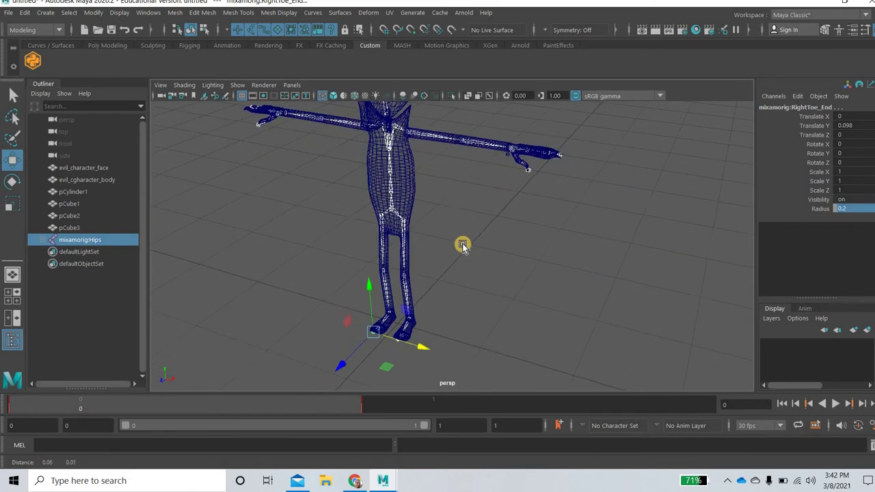
{"action": "scroll", "coordinate": [462, 247], "scroll_direction": "up", "scroll_amount": 5}
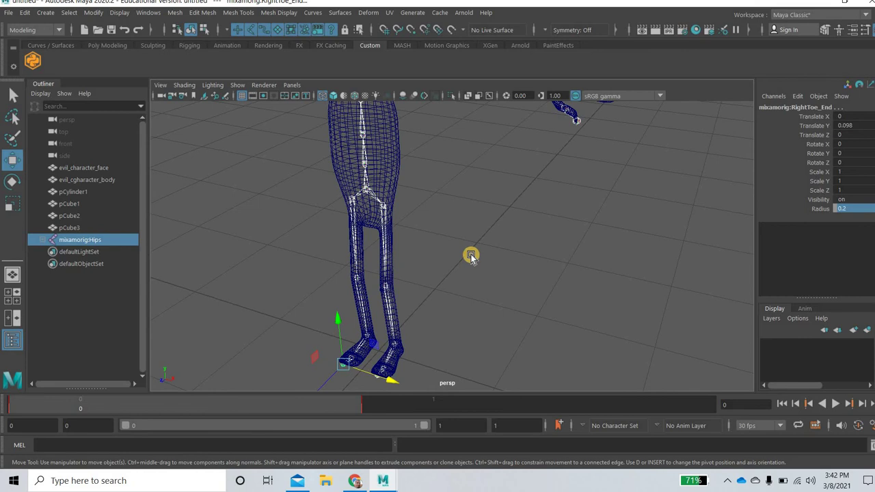
{"action": "scroll", "coordinate": [471, 255], "scroll_direction": "down", "scroll_amount": 4}
{"action": "left_click_drag", "start_coordinate": [459, 272], "coordinate": [491, 253], "text": "alt"}
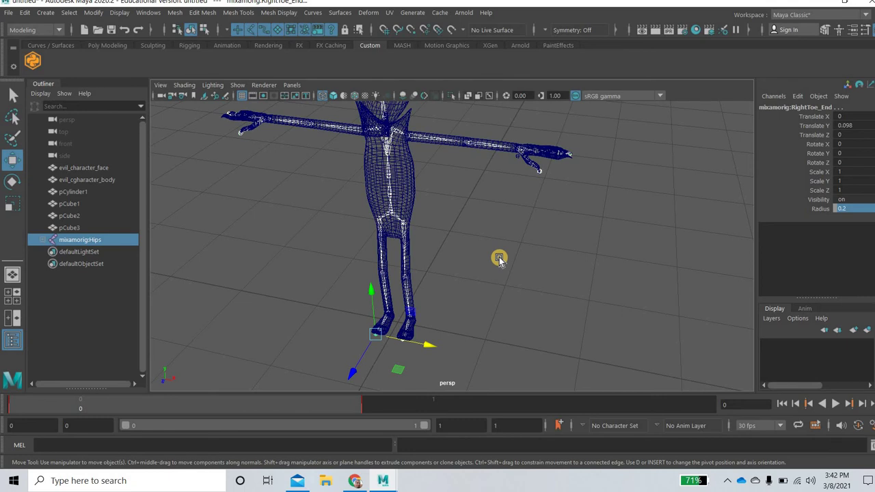
Switch to Chrome and go back from Mixamo to the Mixamo Maya Auto Control Rig post on Patreon
{"action": "left_click", "coordinate": [355, 479]}
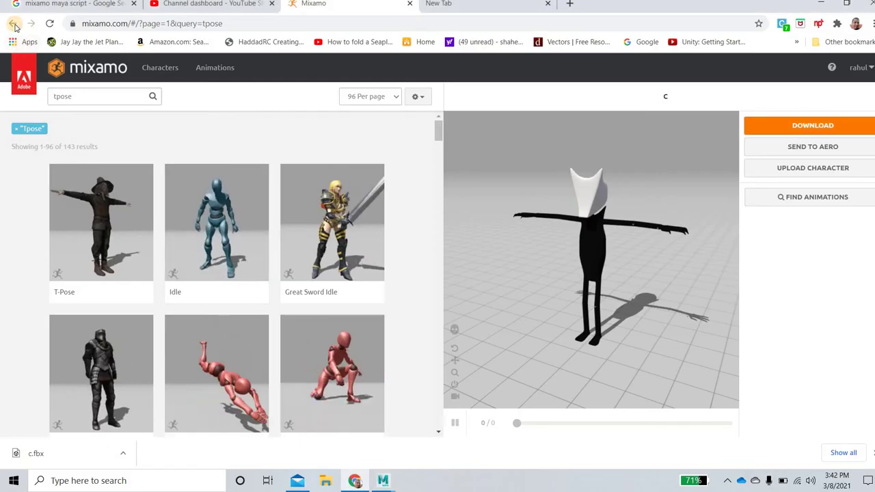
{"action": "left_click", "coordinate": [15, 26]}
{"action": "left_click", "coordinate": [14, 26]}
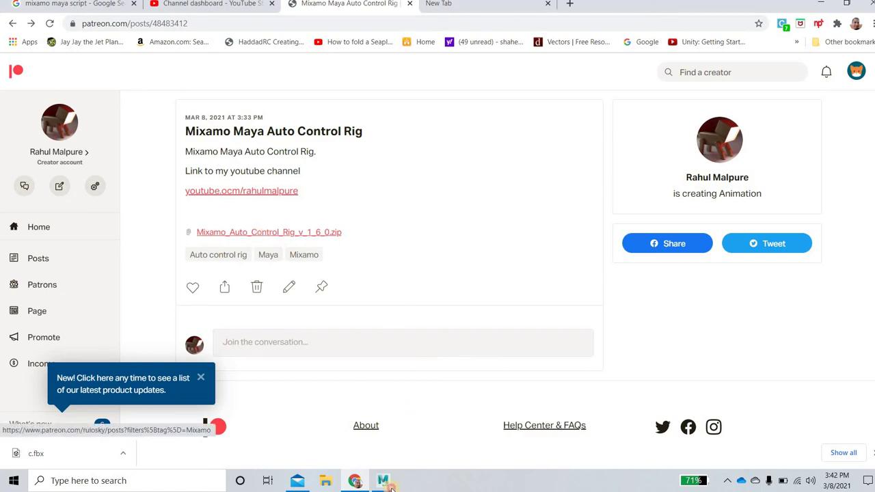
Leave the browser and open the Downloads folder in File Explorer
{"action": "mouse_move", "coordinate": [383, 480]}
{"action": "left_click", "coordinate": [436, 424]}
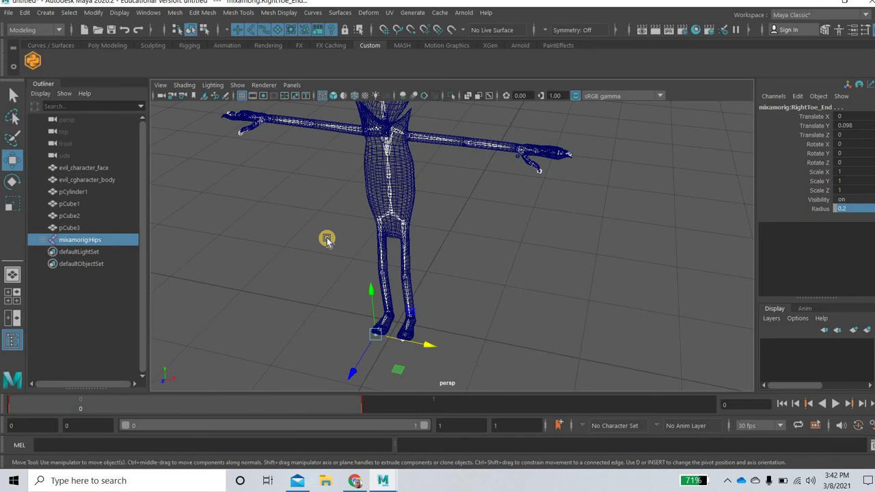
{"action": "middle_click_drag", "start_coordinate": [320, 250], "coordinate": [342, 270], "text": "alt"}
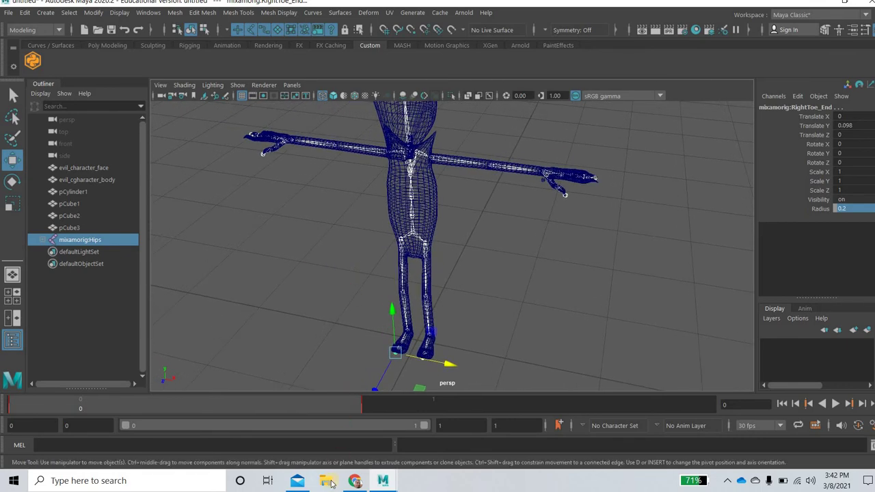
{"action": "left_click", "coordinate": [326, 478]}
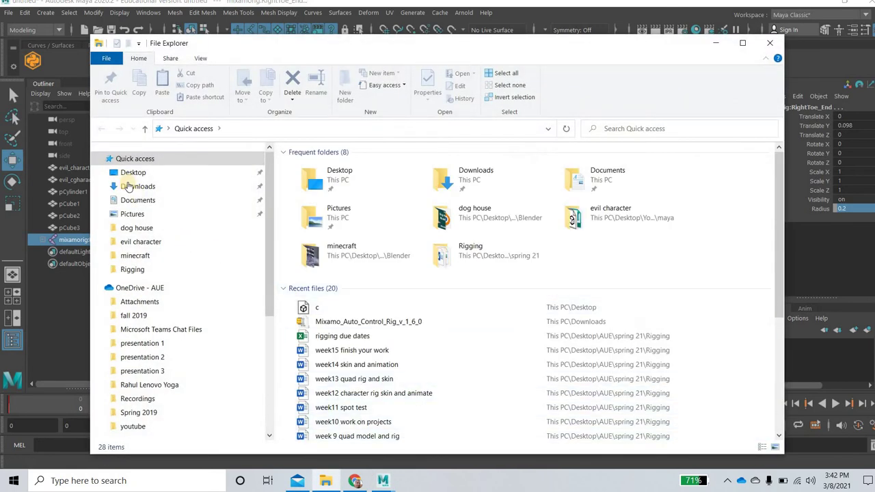
{"action": "left_click", "coordinate": [128, 186]}
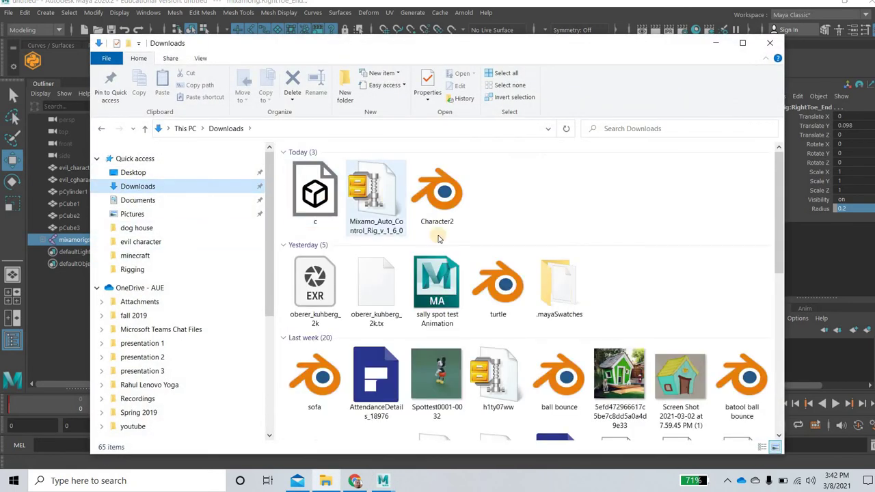
{"action": "left_click", "coordinate": [388, 198]}
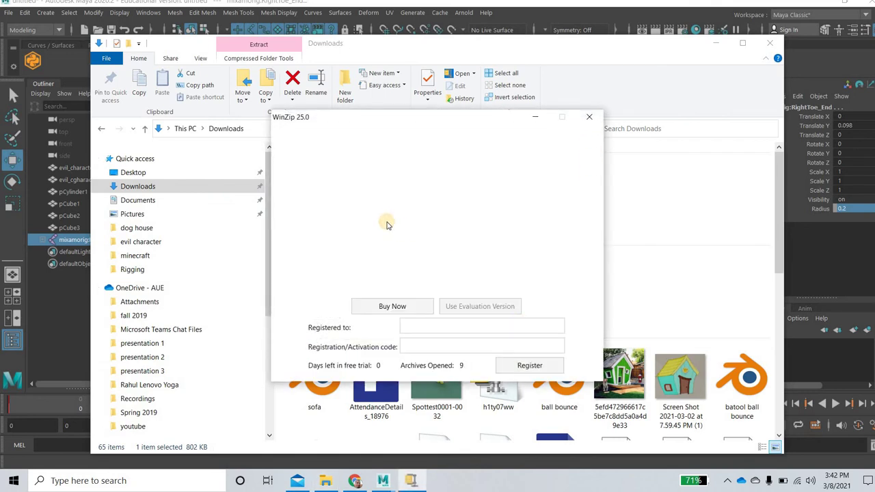
{"action": "left_click", "coordinate": [589, 116]}
{"action": "right_click", "coordinate": [372, 198]}
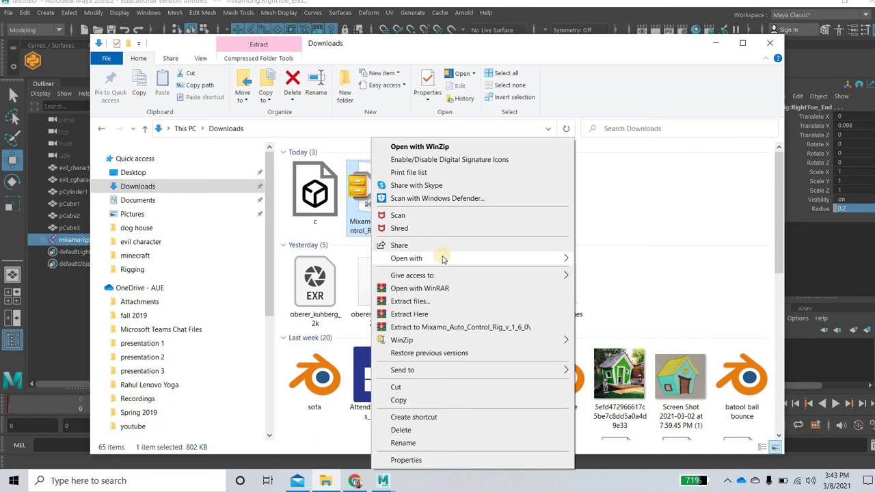
{"action": "mouse_move", "coordinate": [675, 267]}
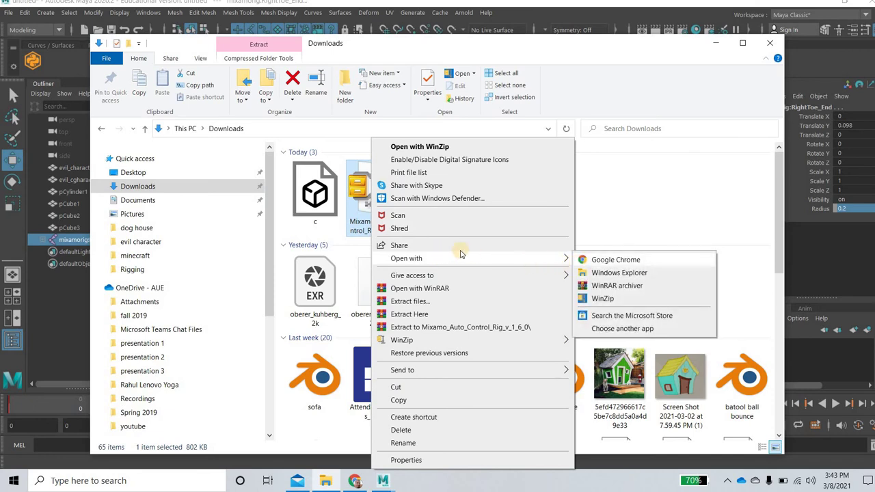
{"action": "left_click", "coordinate": [345, 197]}
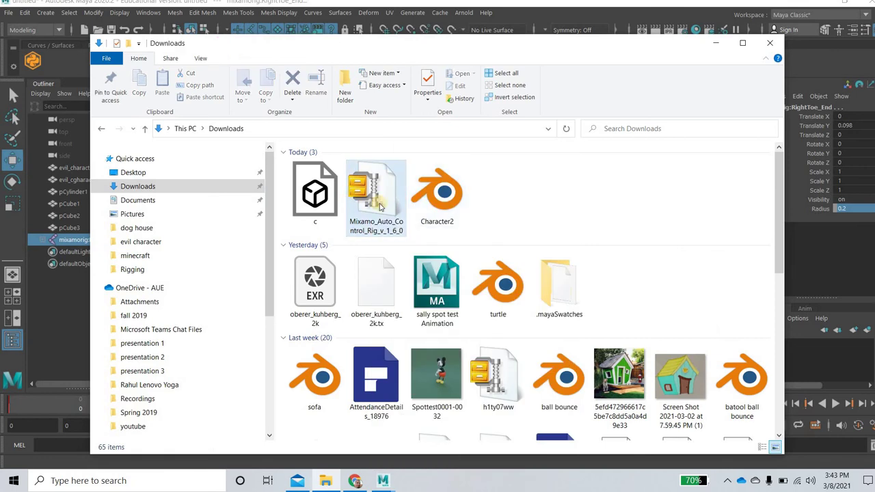
{"action": "right_click", "coordinate": [347, 197]}
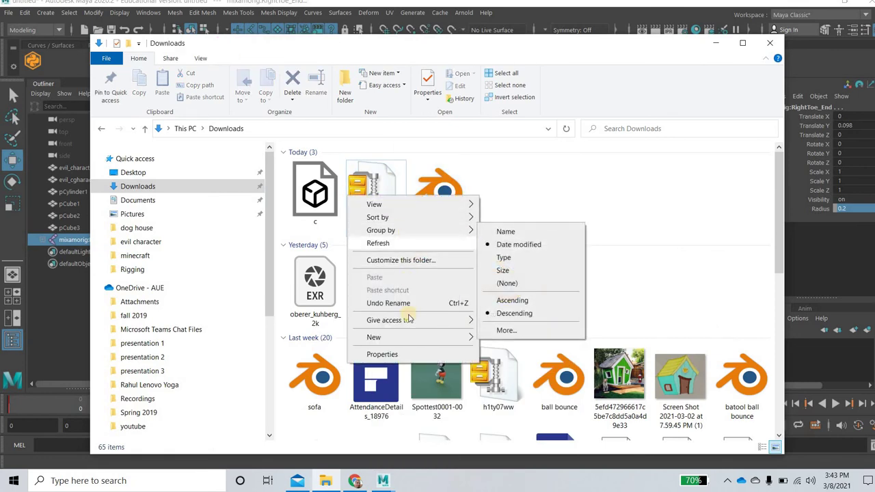
{"action": "mouse_move", "coordinate": [412, 316]}
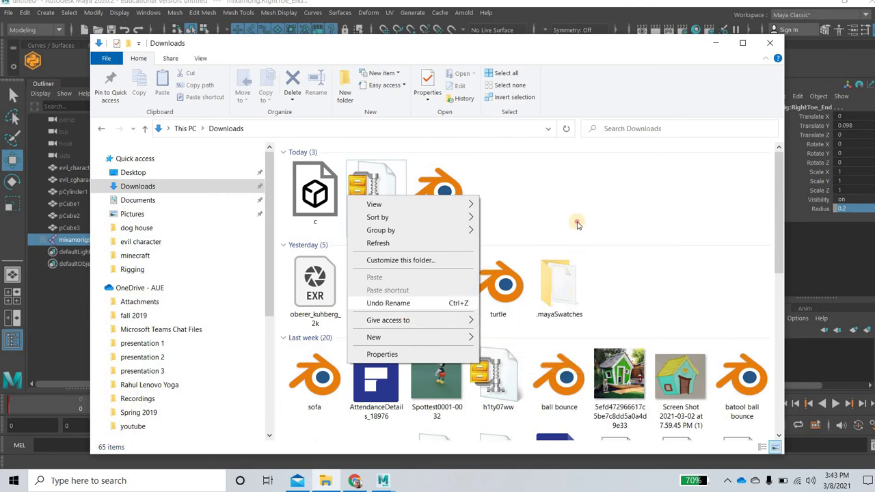
Open the Mixamo_Auto_Control_Rig_v_1_6_0 archive with WinRAR, and select the MayaAutoControlRig folder and all the files inside
{"action": "left_click", "coordinate": [386, 197]}
{"action": "right_click", "coordinate": [390, 199]}
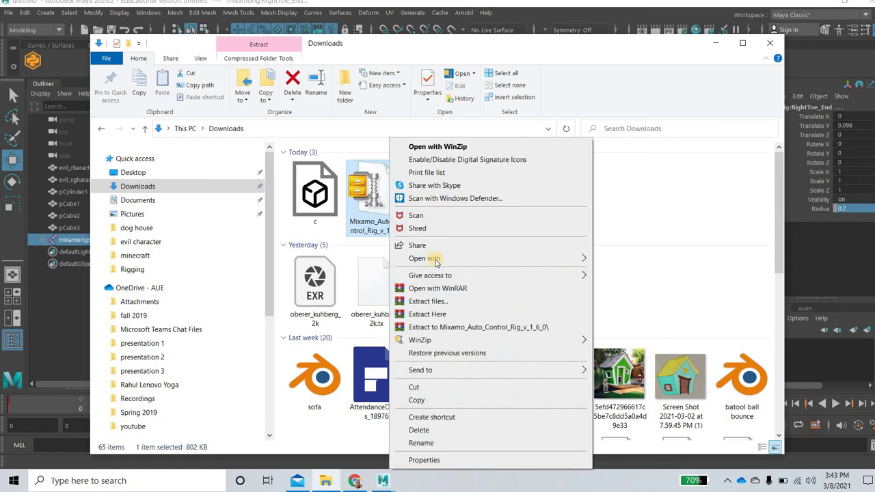
{"action": "mouse_move", "coordinate": [437, 260]}
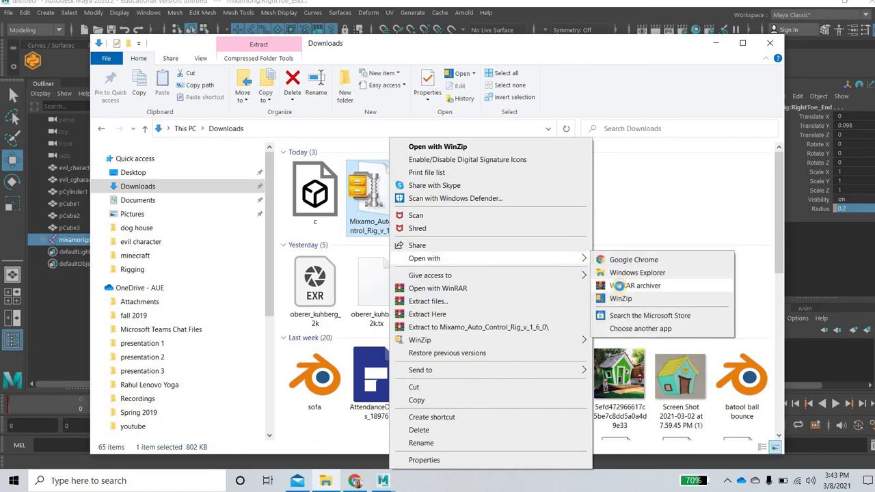
{"action": "left_click", "coordinate": [622, 285]}
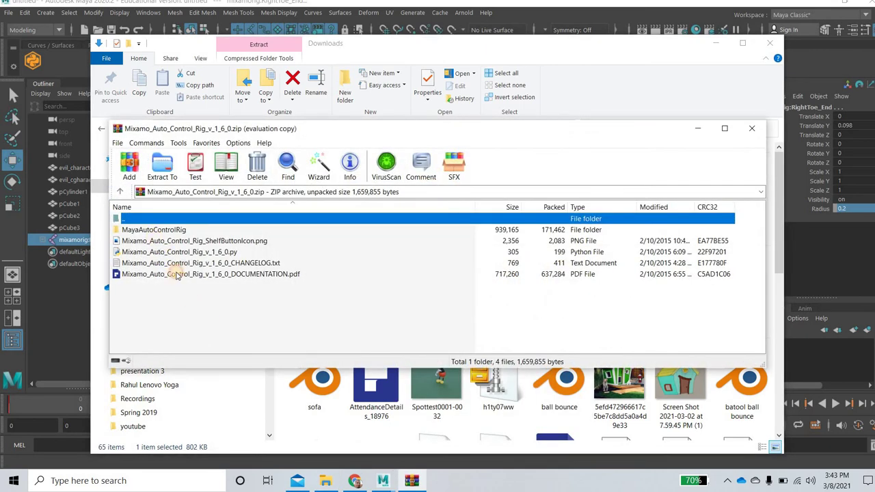
{"action": "left_click_drag", "start_coordinate": [180, 299], "coordinate": [153, 226]}
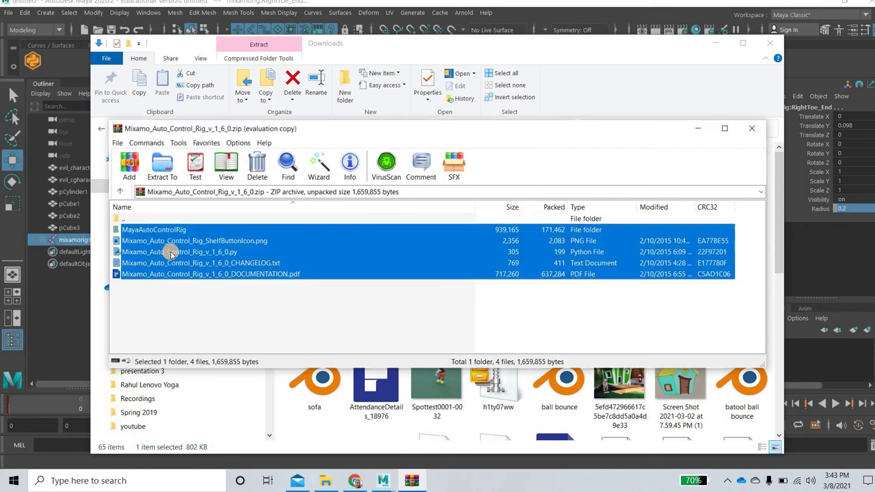
{"action": "left_click_drag", "start_coordinate": [360, 130], "coordinate": [581, 176]}
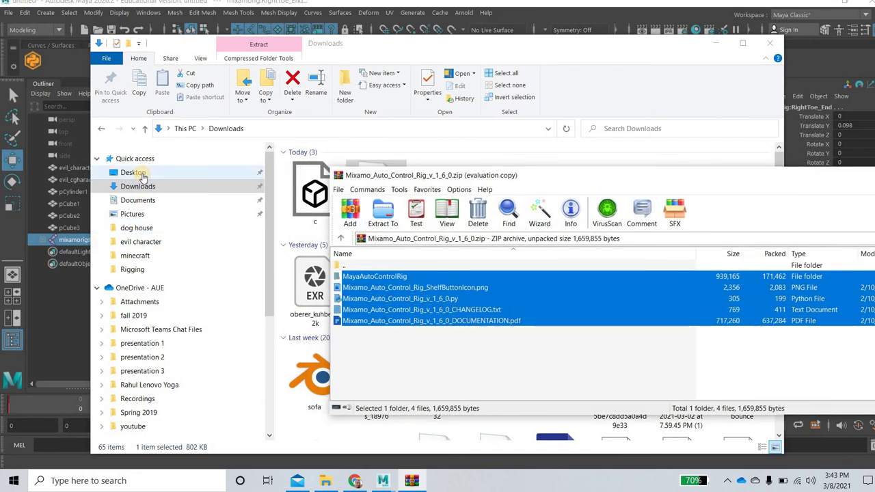
Switch to File Explorer and open the scripts folder inside Documents > maya
{"action": "left_click", "coordinate": [147, 205]}
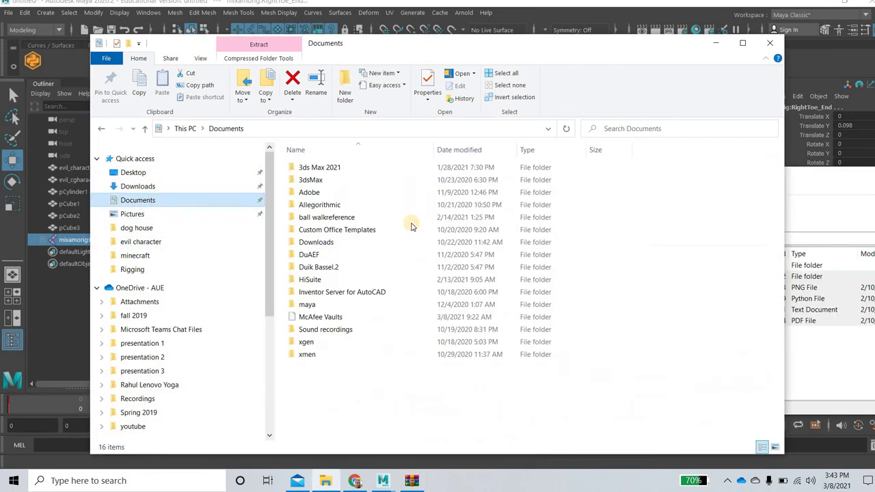
{"action": "left_click_drag", "start_coordinate": [271, 45], "coordinate": [177, 38]}
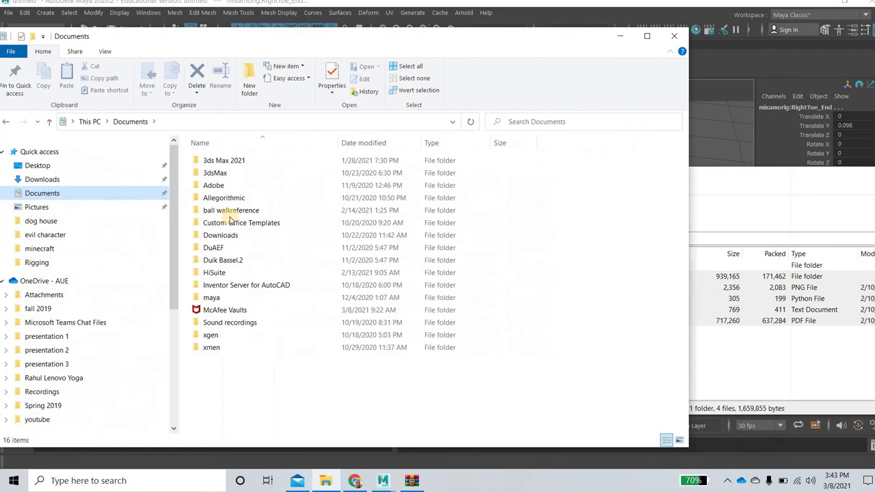
{"action": "left_click", "coordinate": [214, 185]}
{"action": "left_click", "coordinate": [220, 249]}
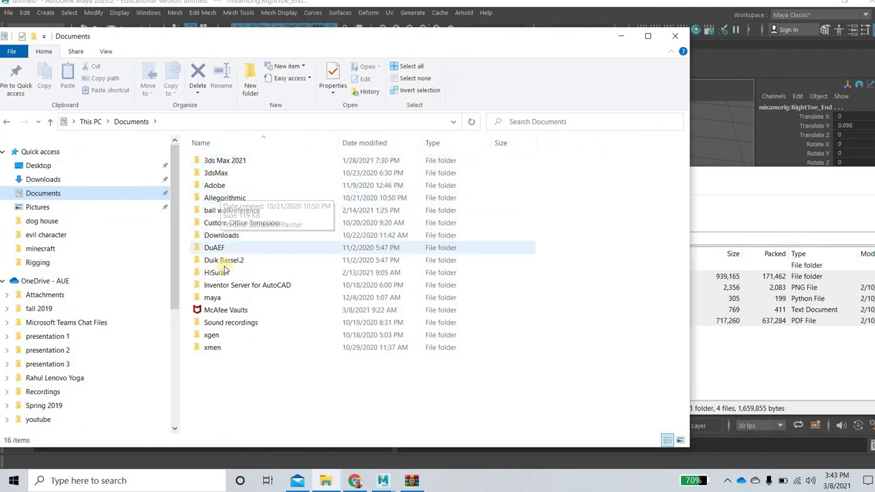
{"action": "left_click", "coordinate": [214, 299]}
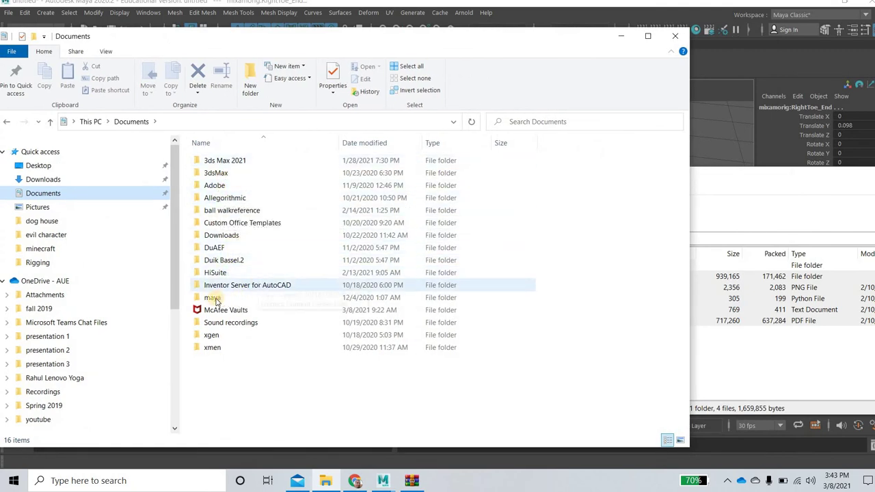
{"action": "double_click", "coordinate": [218, 299]}
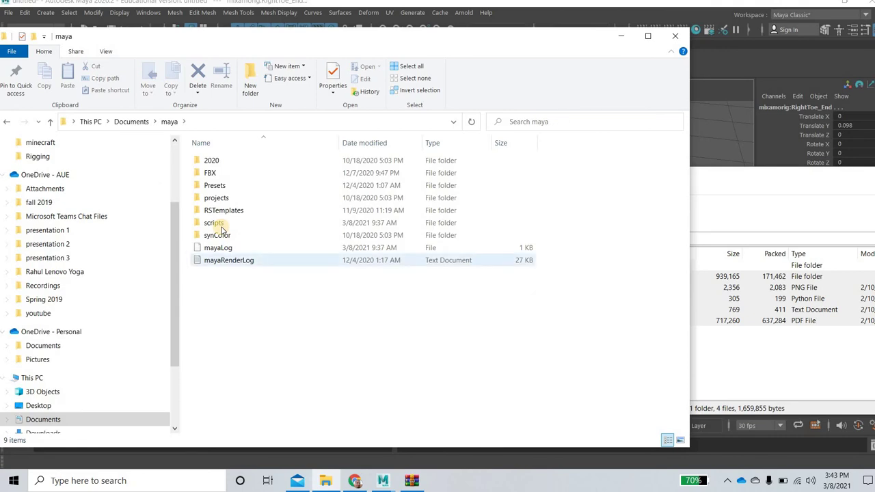
{"action": "left_click", "coordinate": [215, 224]}
{"action": "key", "text": "Return"}
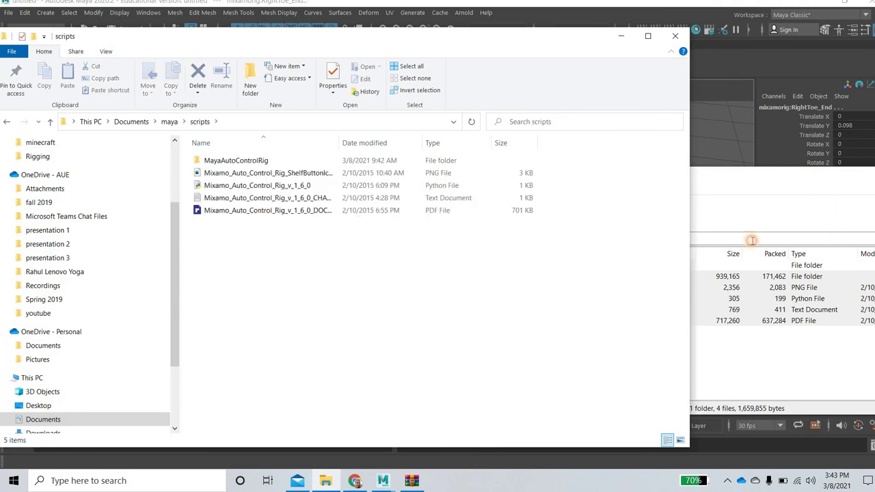
Compare the scripts folder's contents with the selected archive files, and widen the Name column to fit the full file names
{"action": "key", "text": "alt+Tab"}
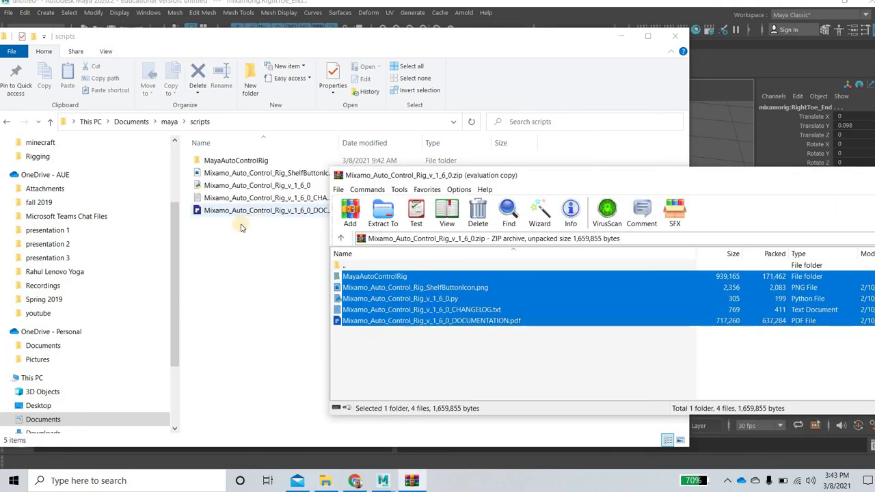
{"action": "left_click", "coordinate": [238, 260]}
{"action": "left_click_drag", "start_coordinate": [239, 258], "coordinate": [228, 153]}
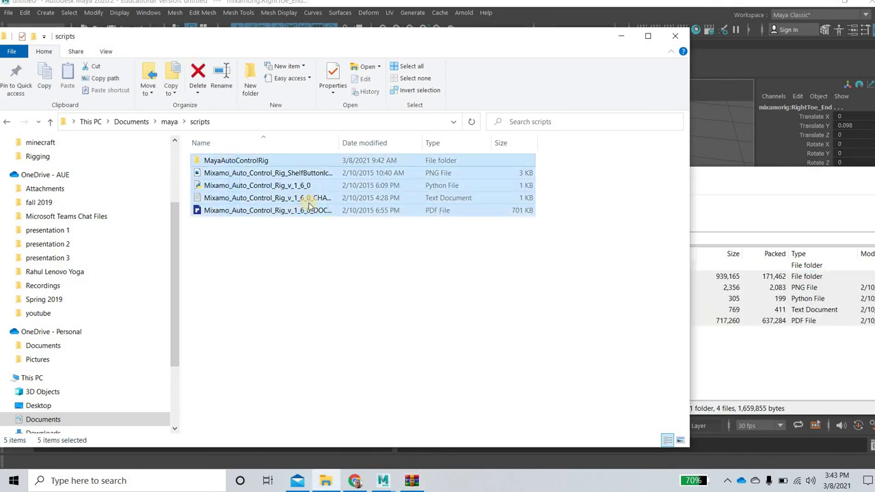
{"action": "key", "text": "Delete"}
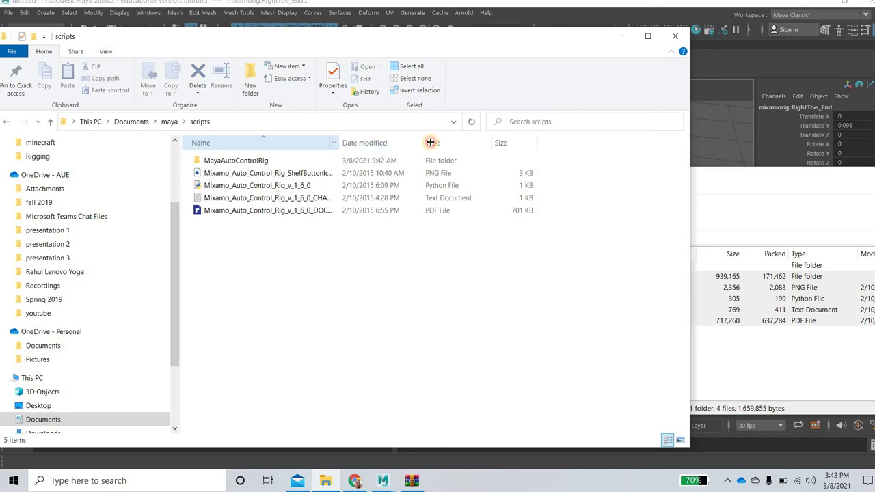
{"action": "double_click", "coordinate": [341, 143]}
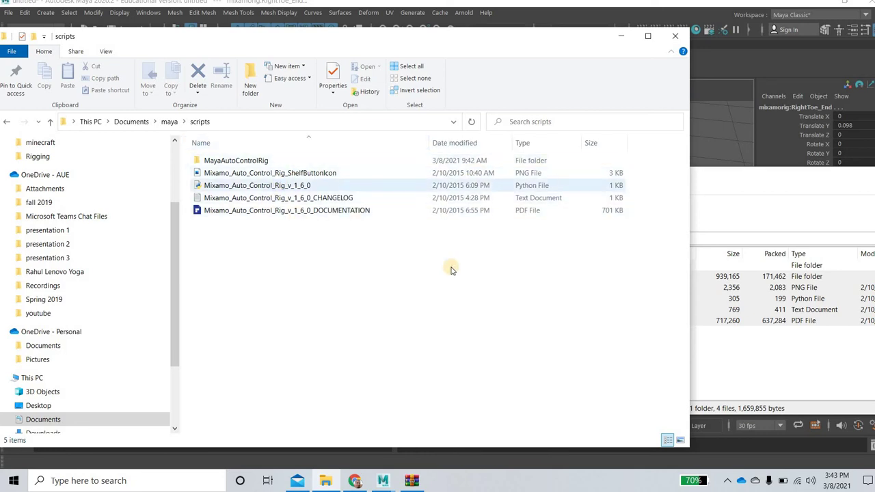
Close the scripts folder window and the Mixamo_Auto_Control_Rig_v_1_6_0 archive window
{"action": "left_click", "coordinate": [676, 36]}
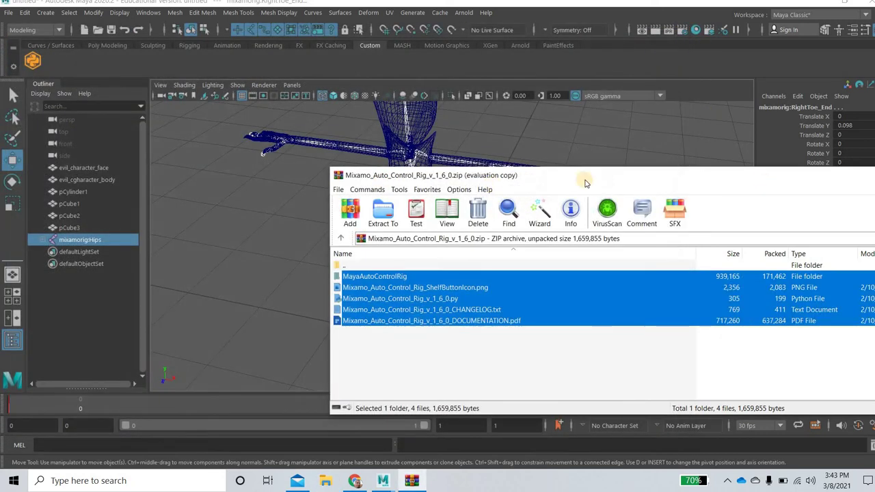
{"action": "left_click_drag", "start_coordinate": [589, 177], "coordinate": [210, 177]}
{"action": "left_click", "coordinate": [593, 174]}
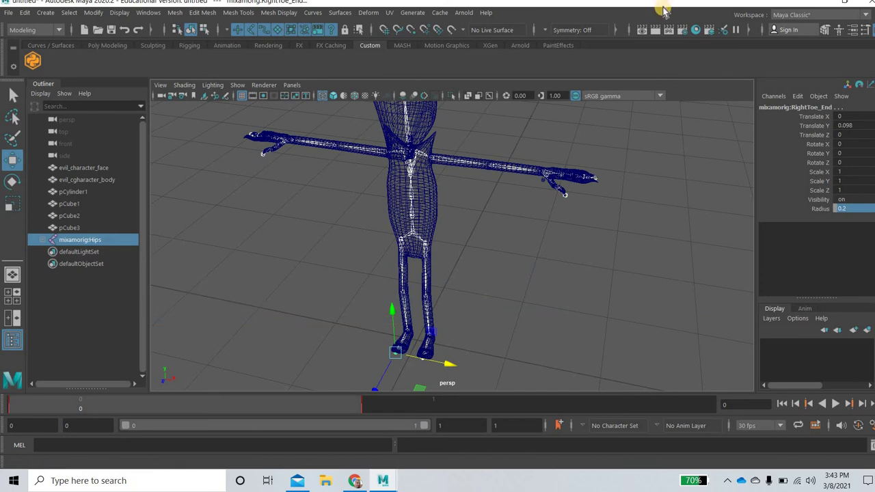
Bring up the Script Editor over the maximized Maya window and show its empty Python script
{"action": "double_click", "coordinate": [629, 6]}
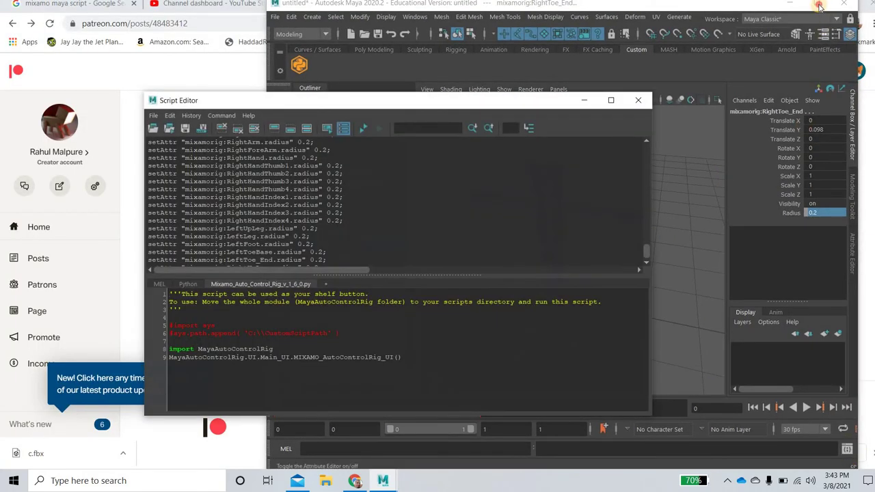
{"action": "left_click", "coordinate": [817, 4]}
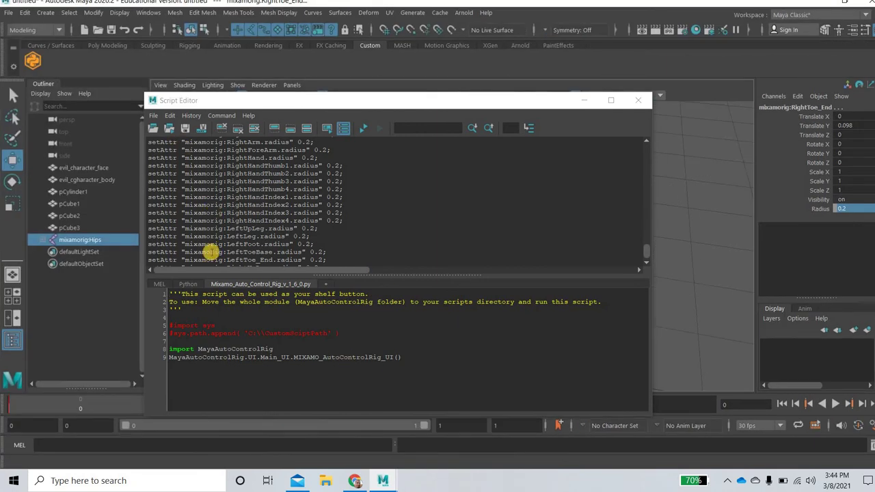
{"action": "left_click", "coordinate": [189, 285]}
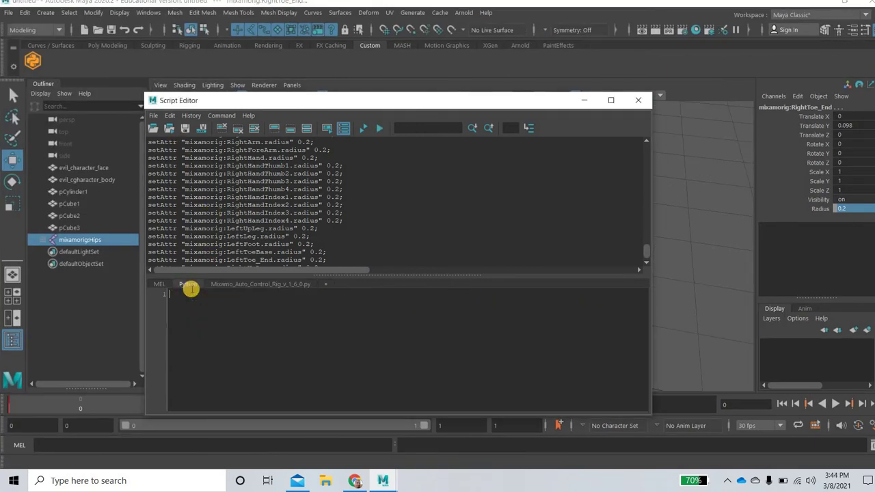
Load Mixamo_Auto_Control_Rig_v_1_6_0.py from the maya scripts folder into the Script Editor
{"action": "left_click", "coordinate": [154, 116]}
{"action": "left_click", "coordinate": [166, 131]}
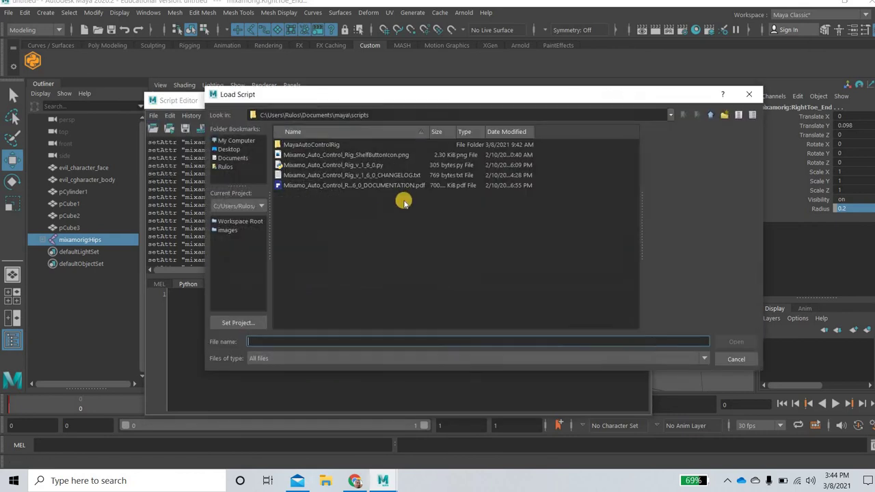
{"action": "left_click", "coordinate": [378, 166]}
{"action": "left_click", "coordinate": [736, 341]}
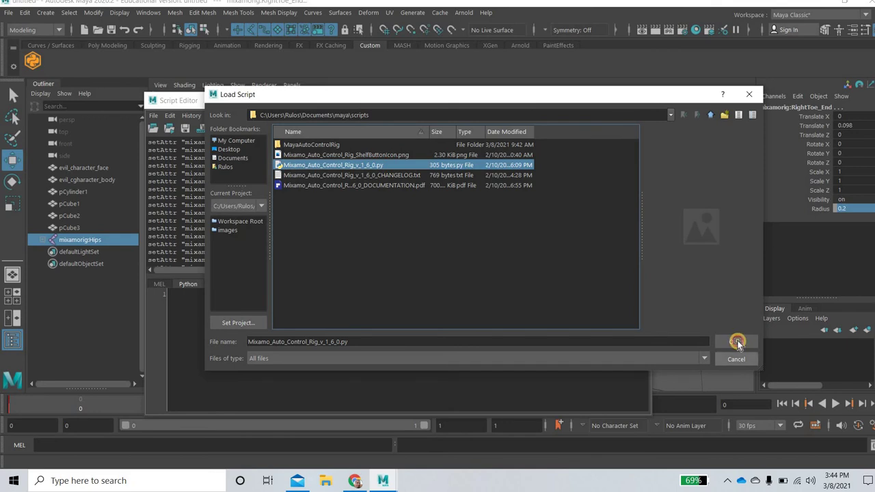
Add the complete loaded script to the Custom shelf as a button and close the Script Editor
{"action": "left_click_drag", "start_coordinate": [418, 359], "coordinate": [132, 283]}
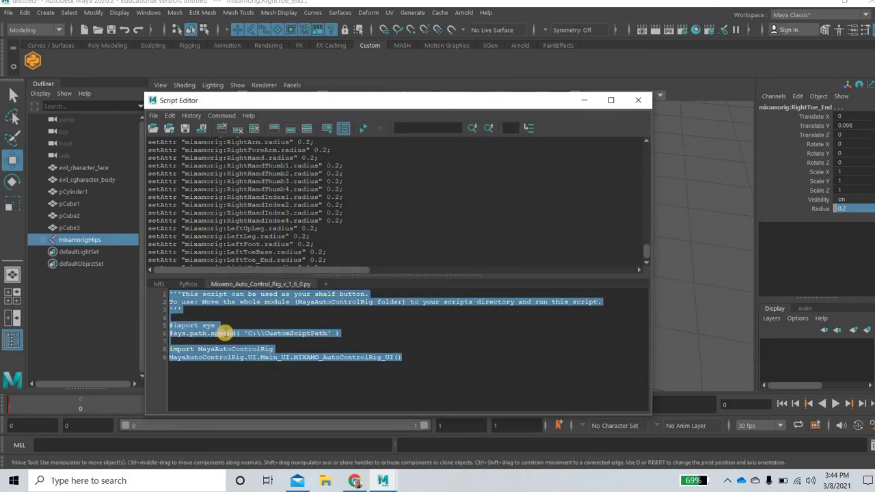
{"action": "middle_click_drag", "start_coordinate": [219, 303], "coordinate": [94, 62]}
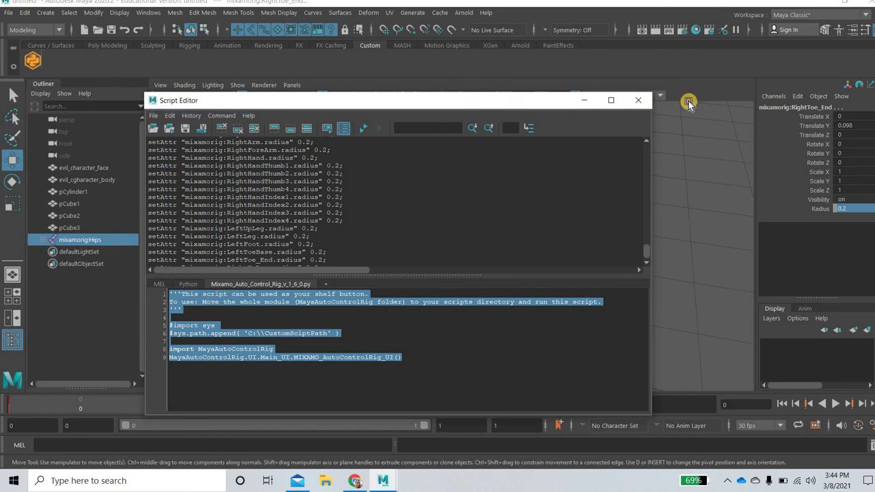
{"action": "left_click", "coordinate": [637, 100]}
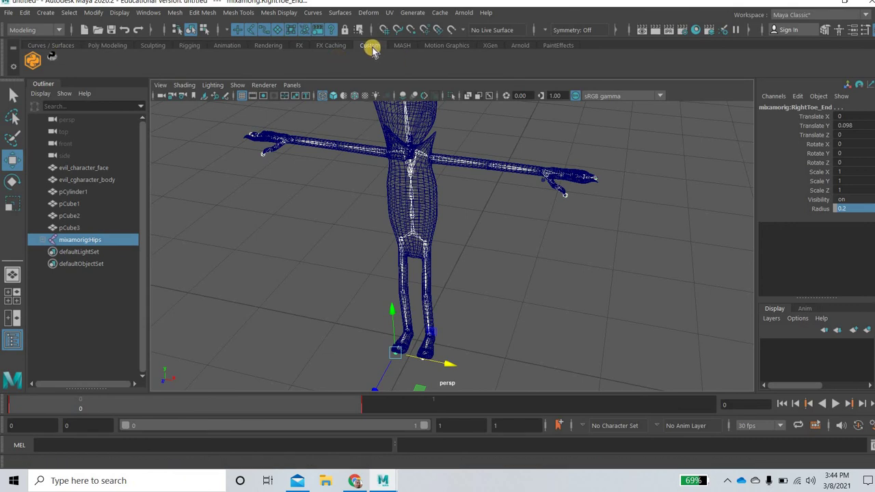
Open the new Python shelf button in the Shelf Editor and show its icon settings
{"action": "right_click", "coordinate": [52, 63]}
{"action": "key", "text": "Return"}
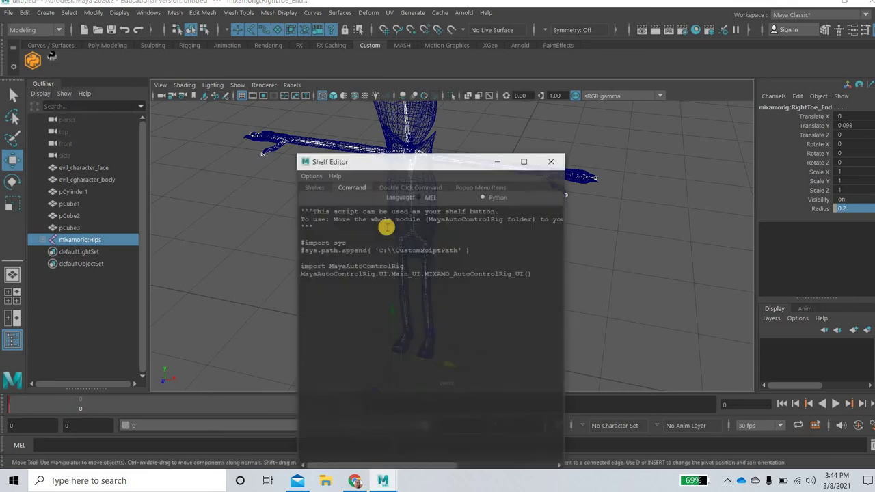
{"action": "left_click", "coordinate": [383, 187]}
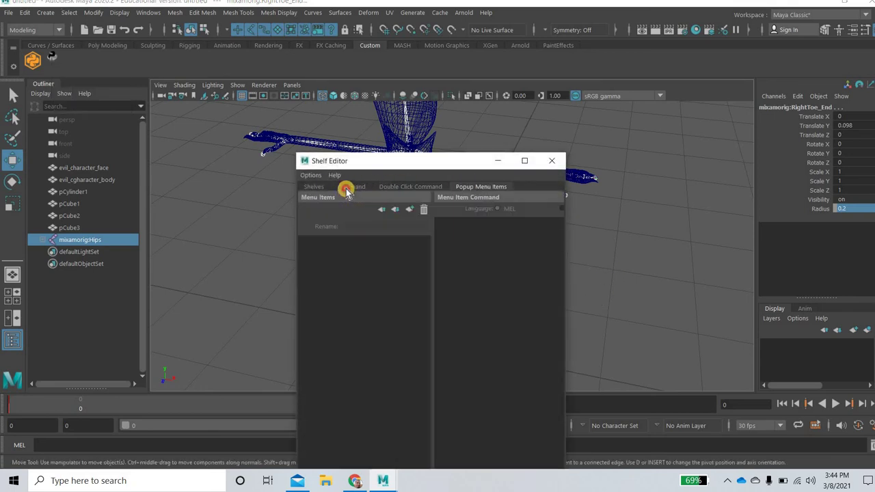
{"action": "left_click", "coordinate": [304, 185]}
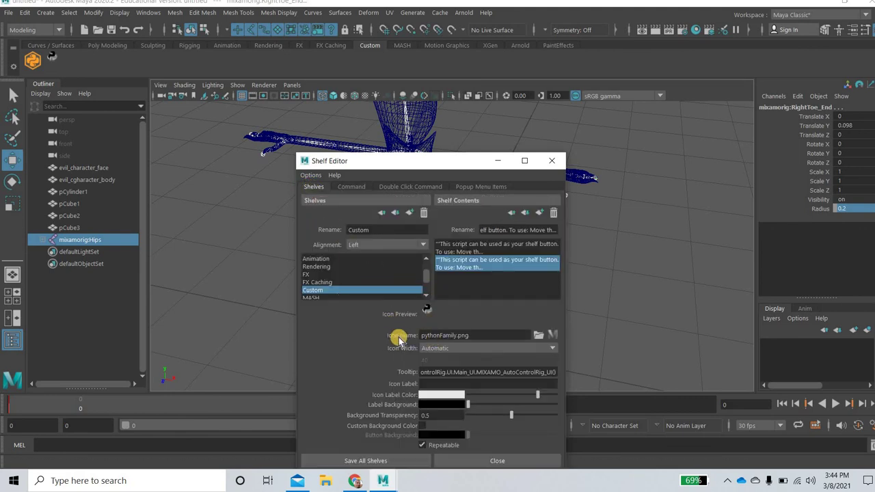
Set the button's icon to Mixamo_Auto_Control_Rig_ShelfButtonIcon.png from Documents > maya > scripts and close the Shelf Editor
{"action": "left_click", "coordinate": [537, 339]}
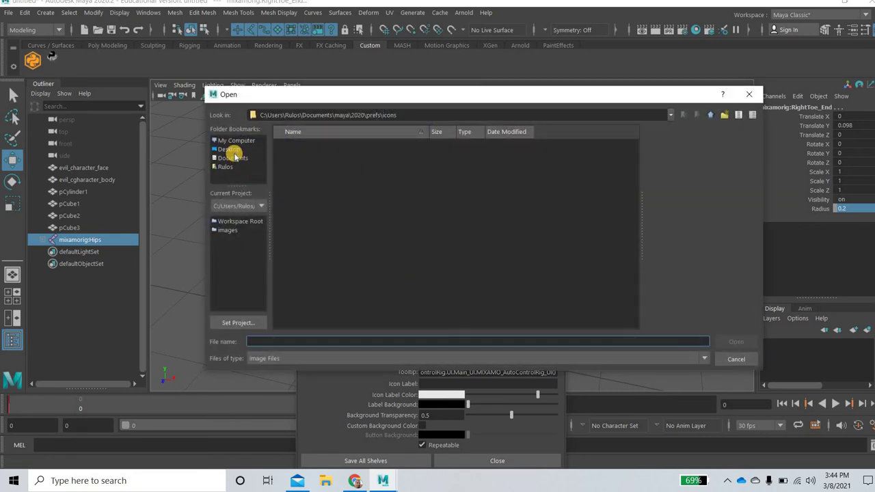
{"action": "left_click", "coordinate": [235, 158]}
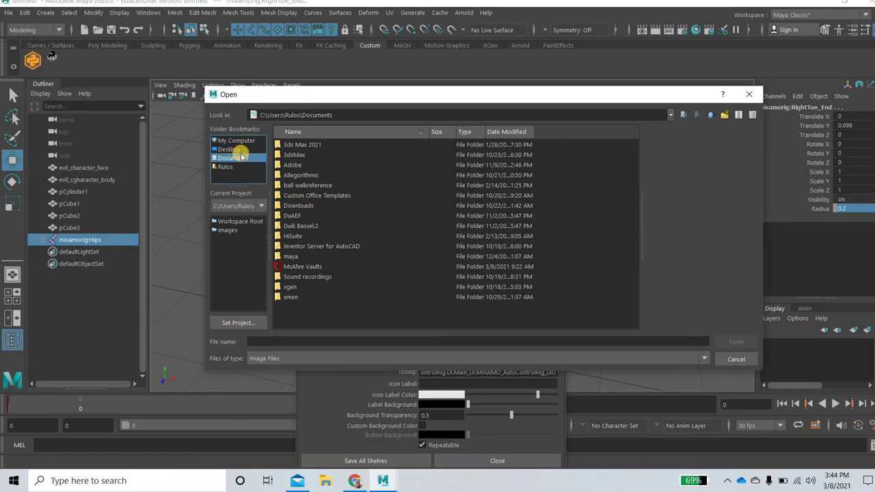
{"action": "left_click", "coordinate": [234, 149]}
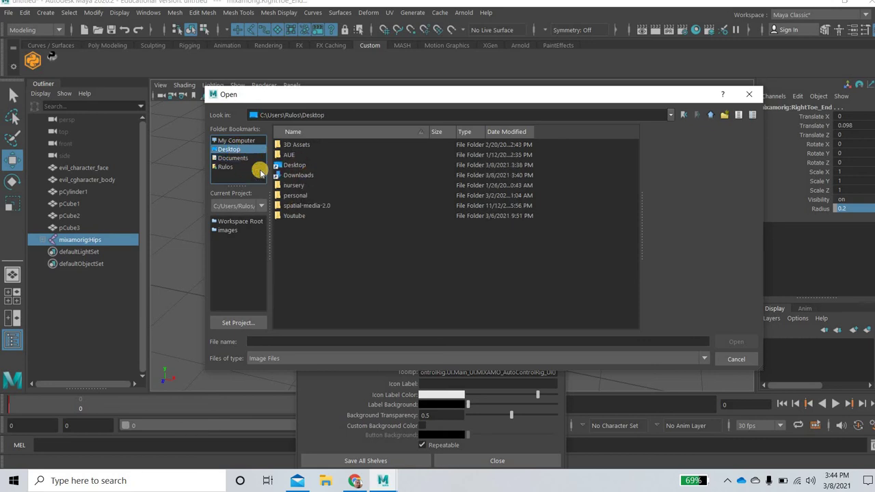
{"action": "left_click", "coordinate": [234, 160]}
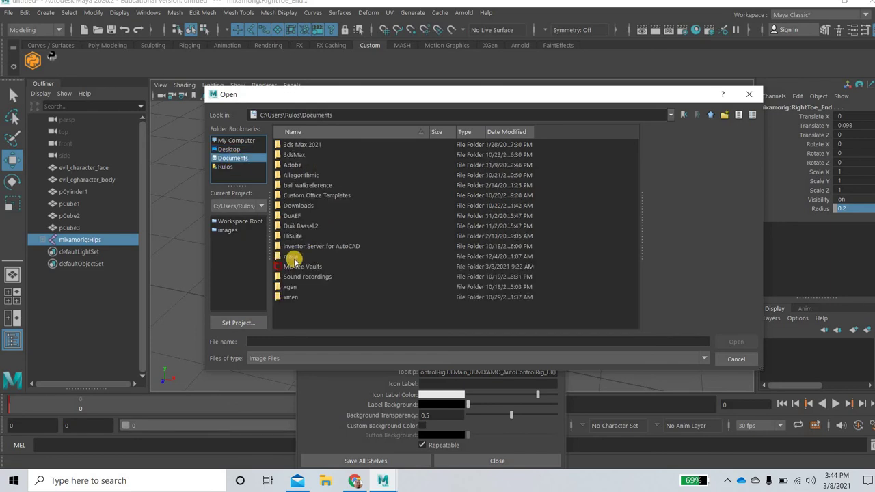
{"action": "double_click", "coordinate": [294, 257]}
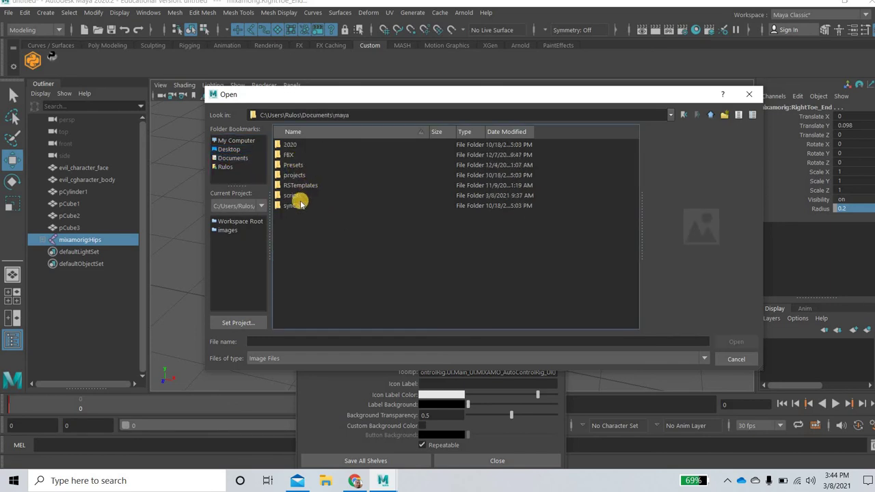
{"action": "double_click", "coordinate": [294, 199]}
{"action": "left_click", "coordinate": [356, 154]}
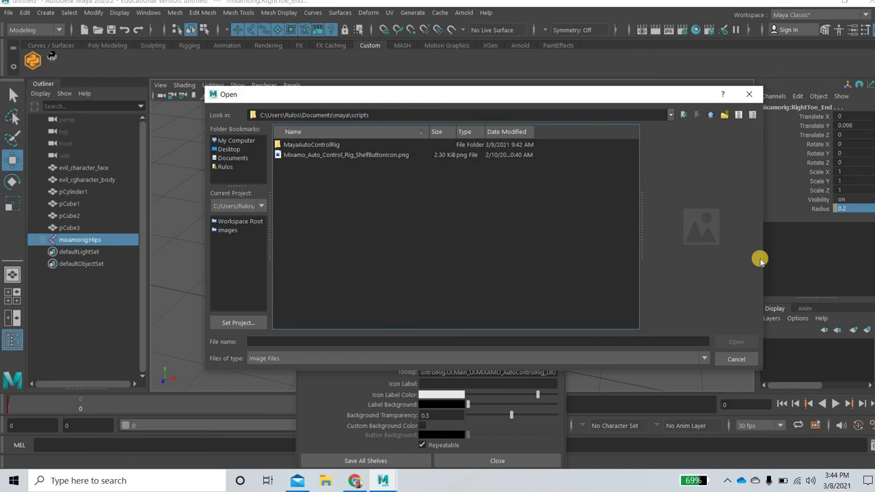
{"action": "left_click", "coordinate": [747, 340]}
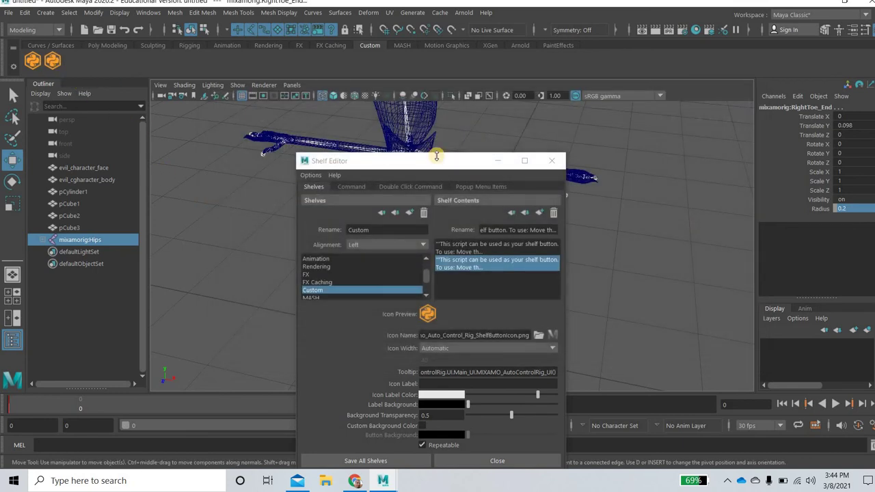
{"action": "left_click", "coordinate": [552, 161]}
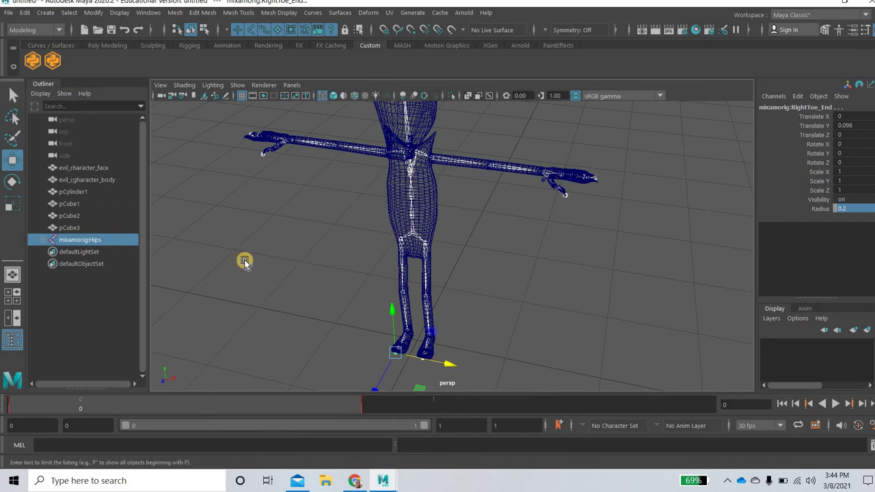
Deselect the mixamorig:Hips joint and launch the Mixamo Auto-Control-Rig script from the new shelf button
{"action": "left_click", "coordinate": [92, 244], "text": "ctrl"}
{"action": "left_click", "coordinate": [53, 61]}
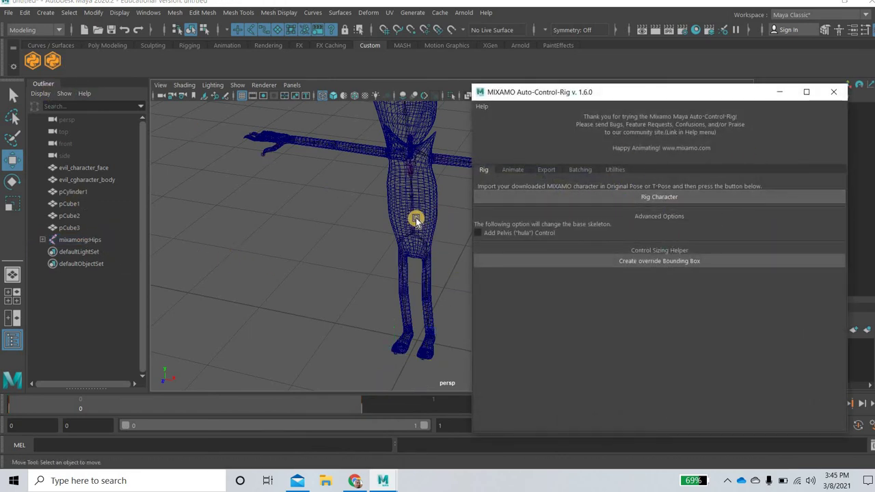
{"action": "middle_click_drag", "start_coordinate": [335, 222], "coordinate": [255, 225], "text": "alt"}
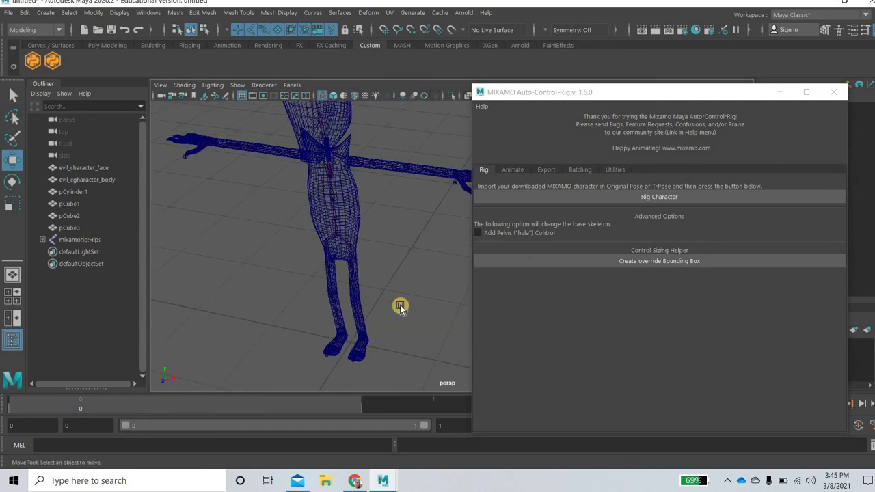
Select the mixamorig:Hips joint and generate the control rig with Rig Character
{"action": "left_click", "coordinate": [341, 238]}
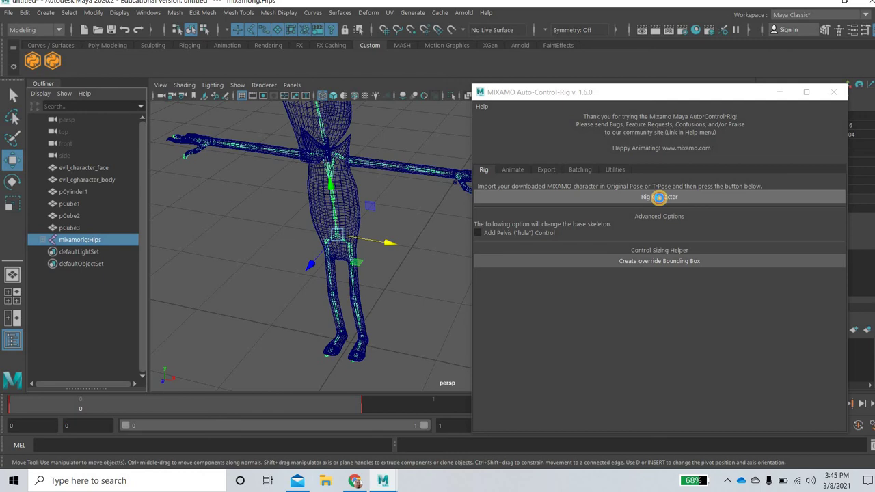
{"action": "left_click", "coordinate": [659, 197]}
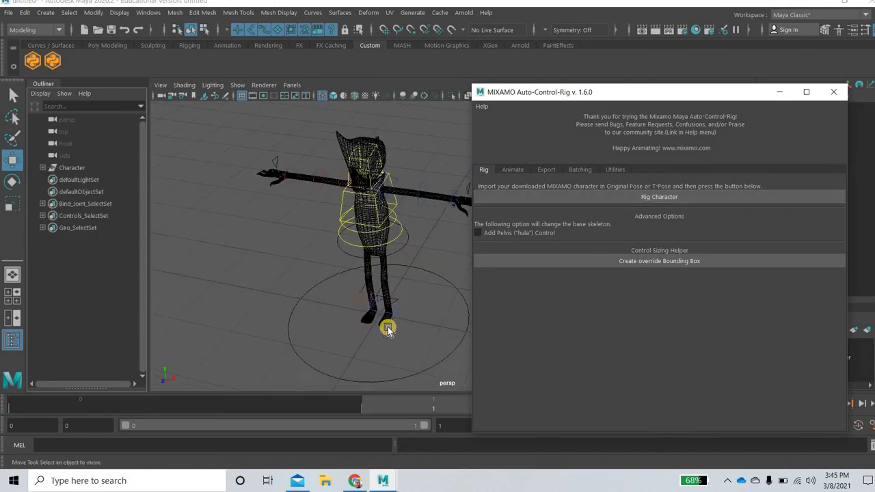
{"action": "left_click_drag", "start_coordinate": [378, 311], "coordinate": [373, 332], "text": "alt"}
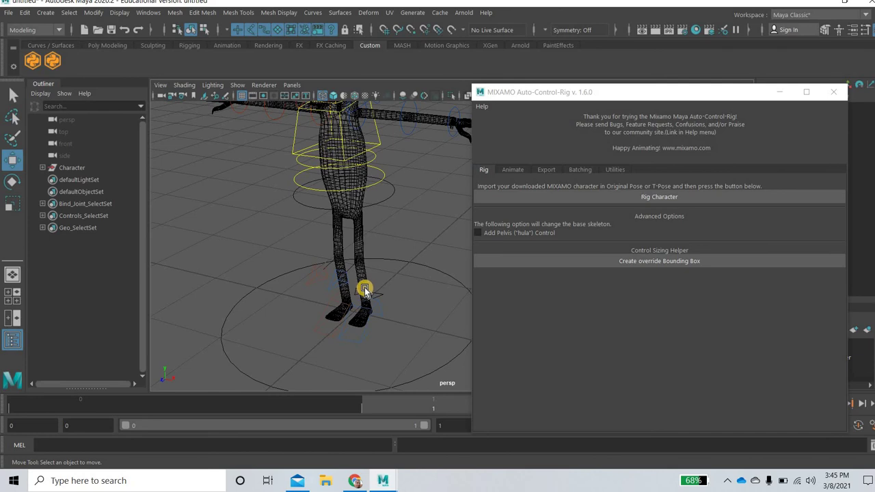
Test the generated rig by moving the left foot and root controls, undoing each move
{"action": "left_click", "coordinate": [365, 290]}
{"action": "left_click_drag", "start_coordinate": [363, 256], "coordinate": [459, 261]}
{"action": "key", "text": "ctrl+z"}
{"action": "left_click", "coordinate": [393, 198]}
{"action": "key", "text": "ctrl+z"}
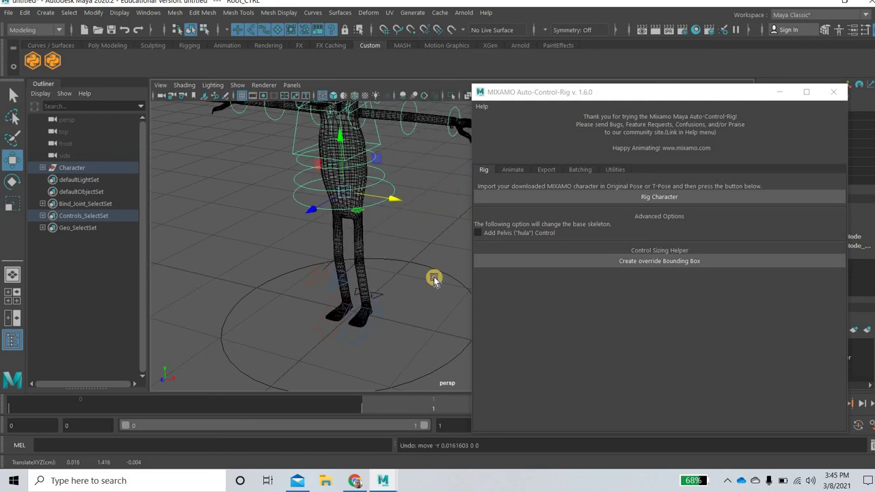
Inspect the rig controls around the hand and body, and undo the rigging of the character
{"action": "left_click_drag", "start_coordinate": [401, 302], "coordinate": [354, 310], "text": "alt"}
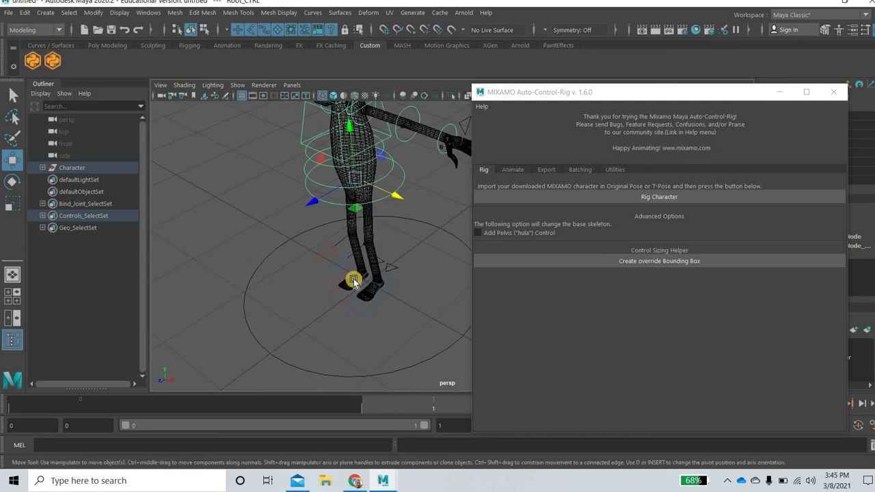
{"action": "left_click_drag", "start_coordinate": [353, 279], "coordinate": [270, 179], "text": "alt"}
{"action": "right_click_drag", "start_coordinate": [270, 179], "coordinate": [308, 222], "text": "alt"}
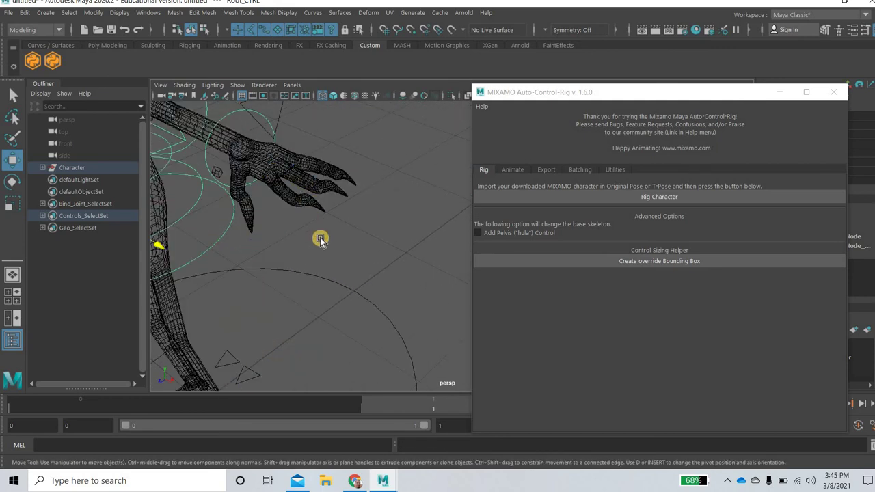
{"action": "scroll", "coordinate": [351, 305], "scroll_direction": "down", "scroll_amount": 5}
{"action": "left_click_drag", "start_coordinate": [369, 293], "coordinate": [406, 286], "text": "alt"}
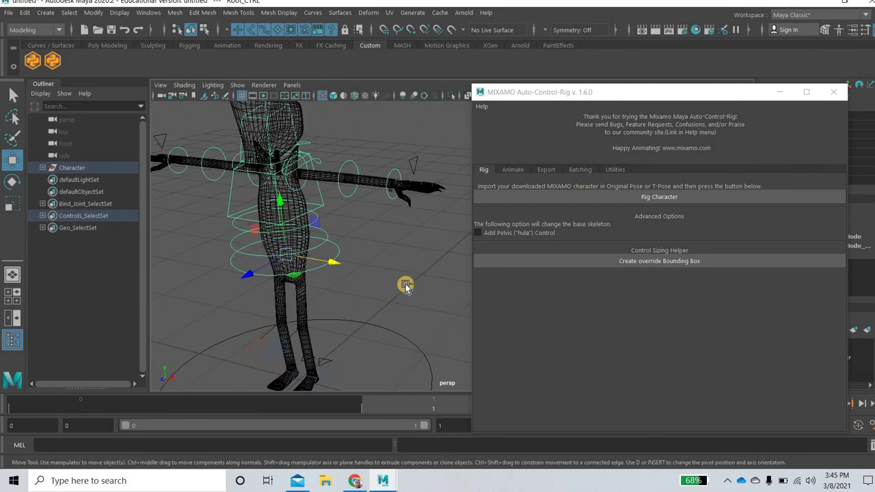
{"action": "key", "text": "ctrl+z"}
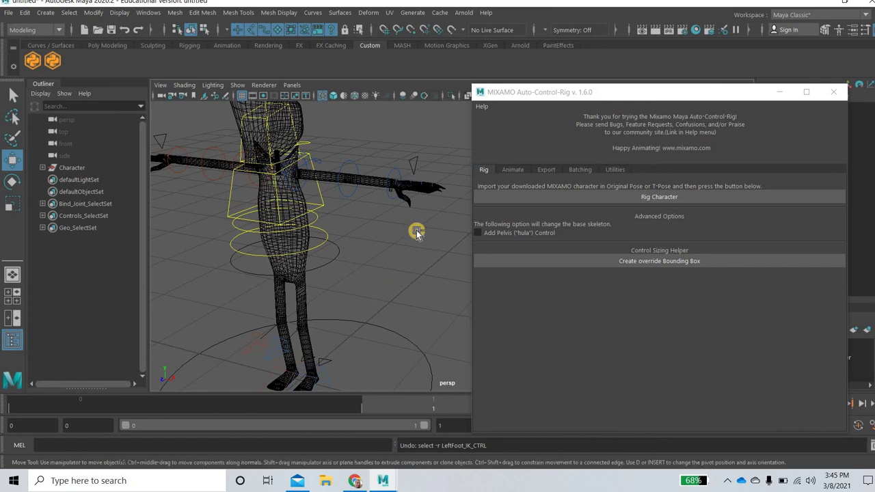
{"action": "key", "text": "ctrl+z"}
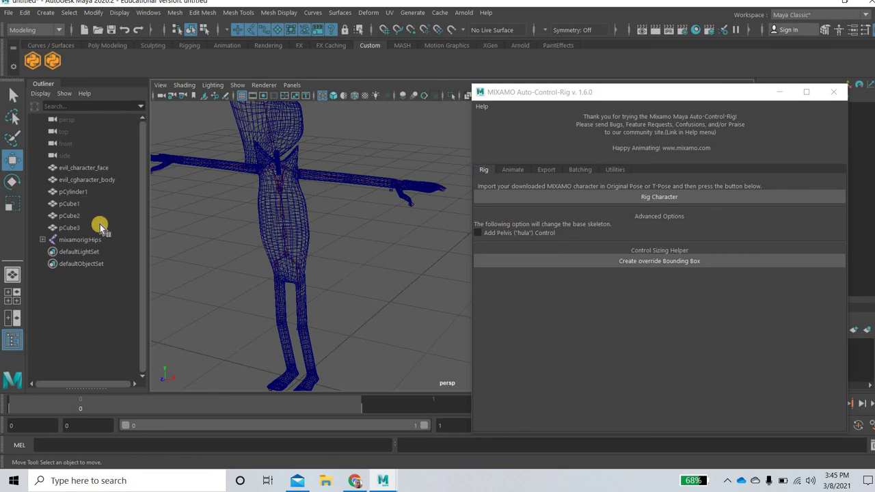
Create an override bounding box for control sizing and switch the viewport to textured shaded display
{"action": "left_click", "coordinate": [670, 267]}
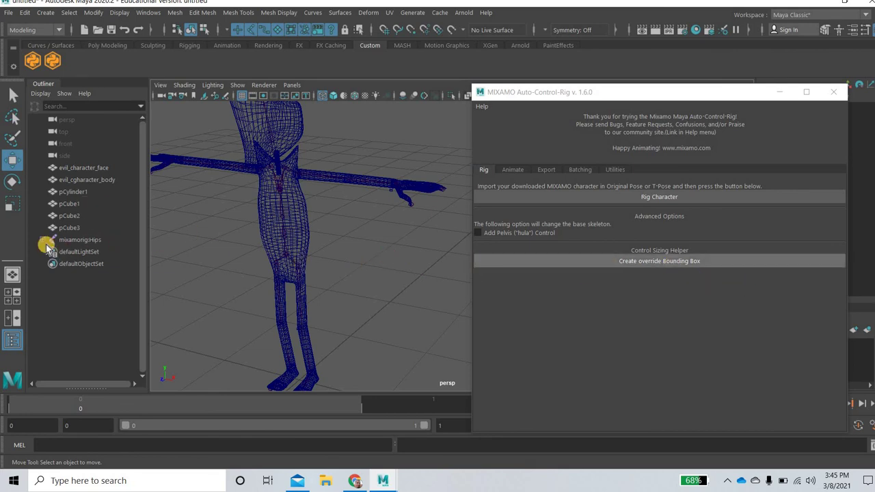
{"action": "left_click", "coordinate": [81, 240]}
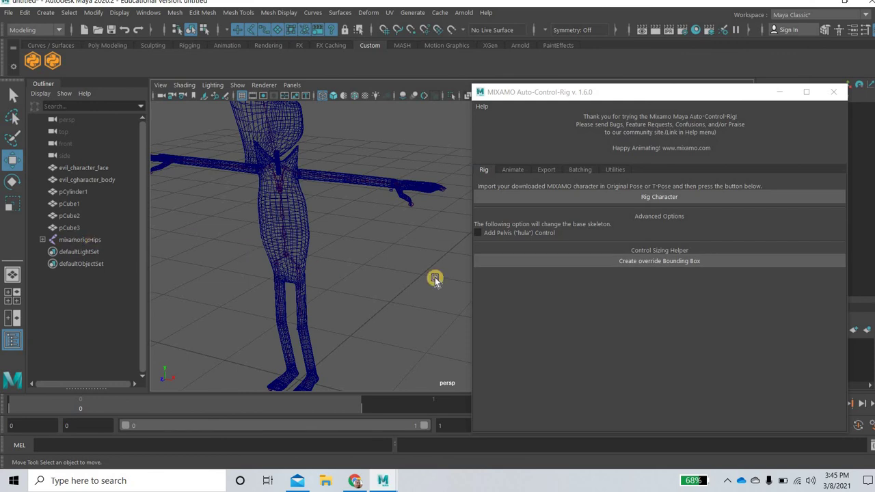
{"action": "left_click", "coordinate": [649, 271]}
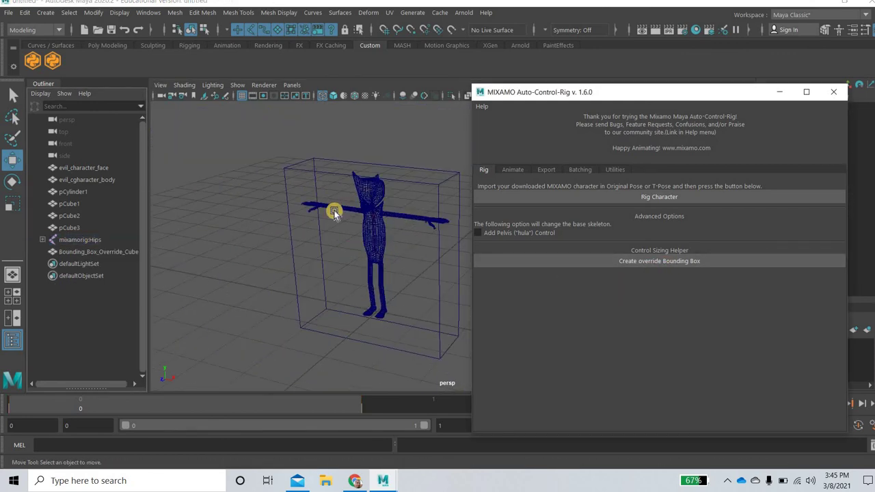
{"action": "key", "text": "6"}
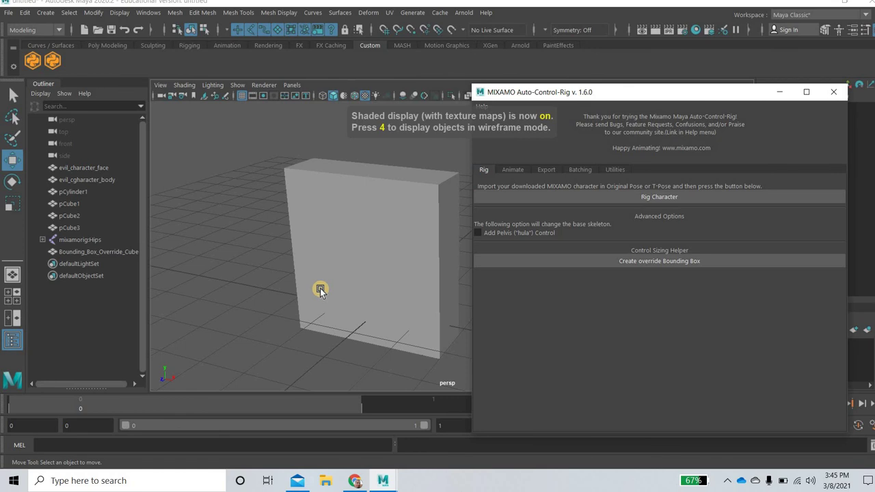
{"action": "left_click_drag", "start_coordinate": [319, 289], "coordinate": [360, 230], "text": "alt"}
Minimize the rig window and set Scale X, Y and Z of Bounding_Box_Override_Cube to 0.5
{"action": "left_click", "coordinate": [429, 198]}
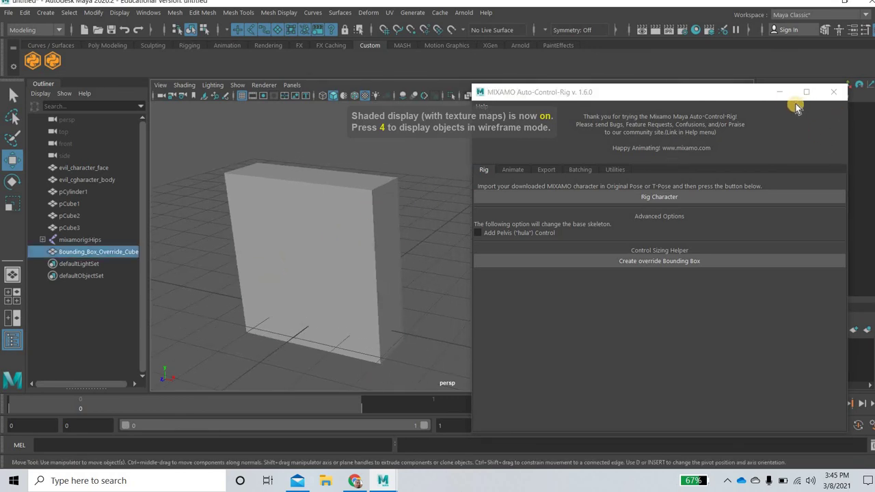
{"action": "left_click", "coordinate": [780, 92]}
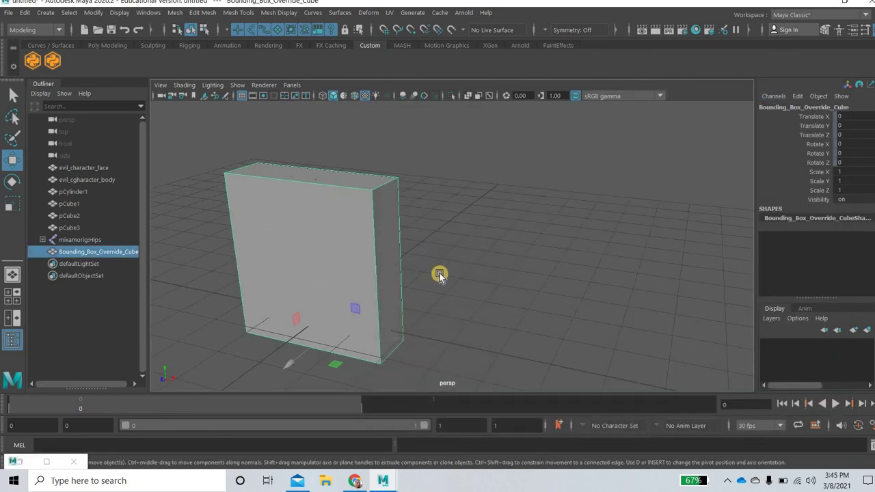
{"action": "left_click_drag", "start_coordinate": [440, 275], "coordinate": [850, 185], "text": "alt"}
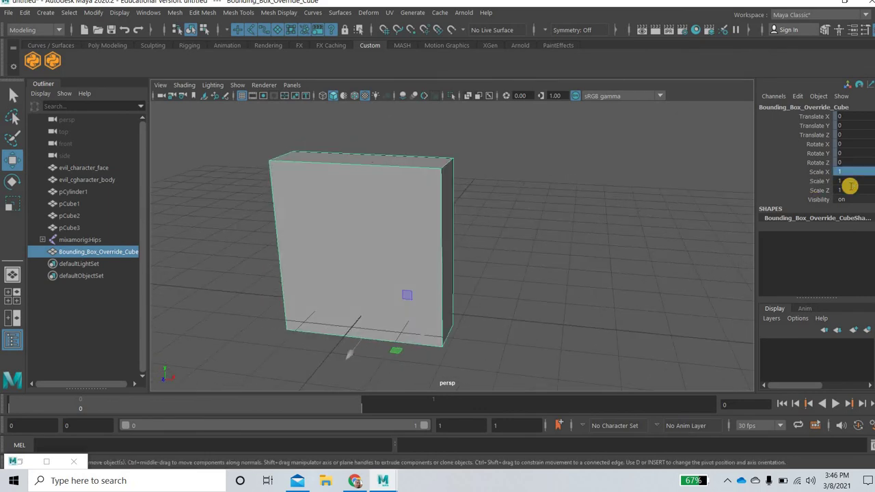
{"action": "type", "text": "0.5"}
{"action": "key", "text": "Return"}
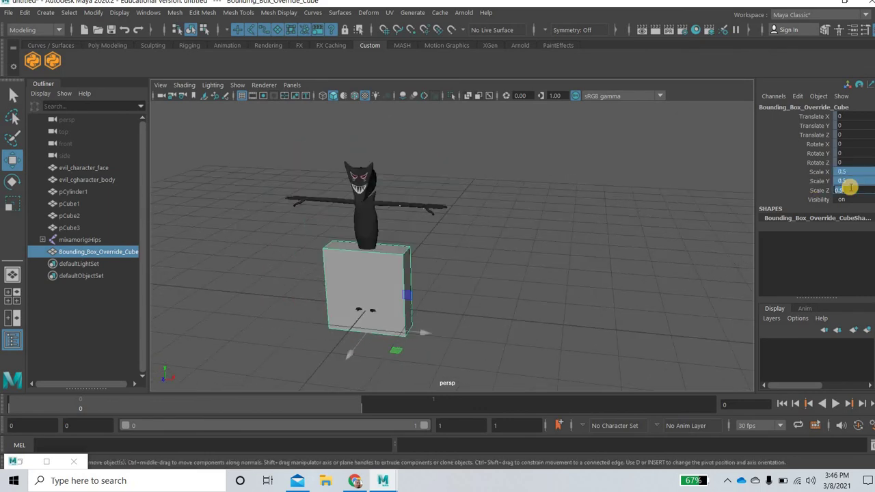
Select mixamorig:Hips and rig the character with the Mixamo Auto-Control-Rig, using the resized override bounding box for control sizing
{"action": "left_click", "coordinate": [302, 237]}
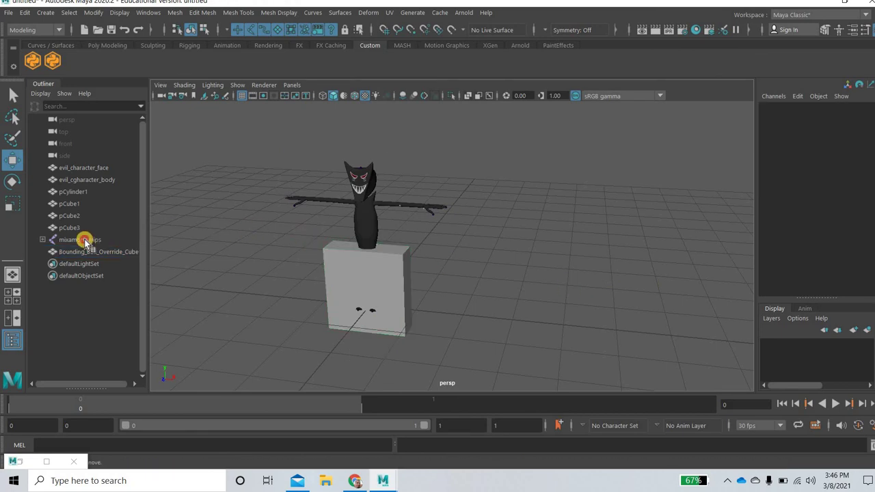
{"action": "left_click", "coordinate": [79, 239]}
{"action": "left_click", "coordinate": [52, 61]}
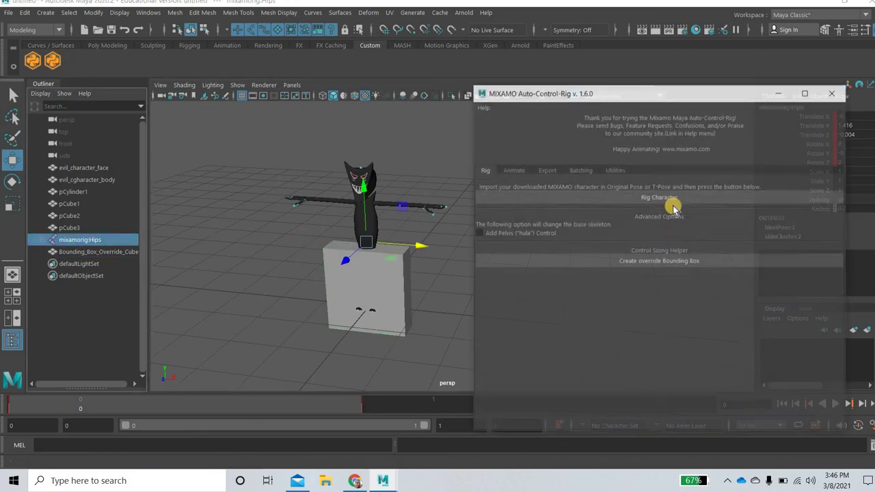
{"action": "left_click", "coordinate": [674, 199]}
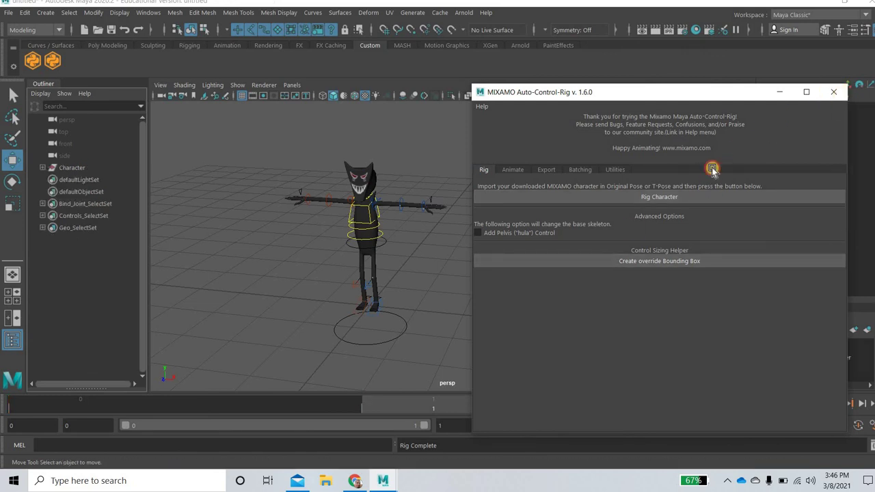
Test the chest control Spine2_CTRL by rotating it about -14 degrees in X, and undo the rotation
{"action": "left_click_drag", "start_coordinate": [403, 303], "coordinate": [328, 301], "text": "alt"}
{"action": "right_click_drag", "start_coordinate": [403, 301], "coordinate": [519, 253], "text": "alt"}
{"action": "left_click_drag", "start_coordinate": [452, 290], "coordinate": [436, 264], "text": "alt"}
{"action": "scroll", "coordinate": [425, 283], "scroll_direction": "up", "scroll_amount": 5}
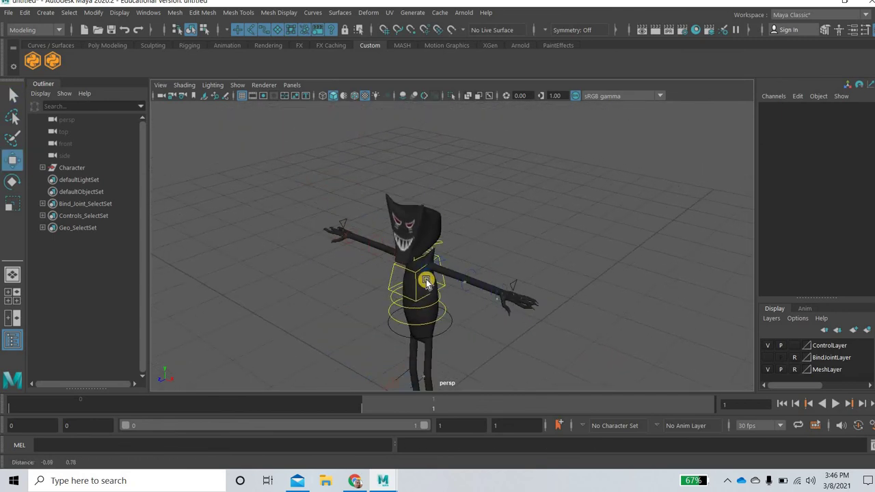
{"action": "left_click", "coordinate": [432, 316]}
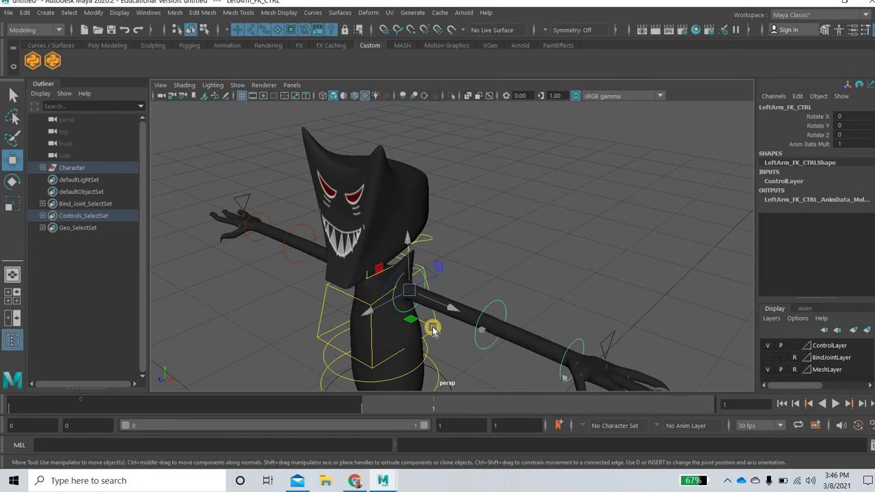
{"action": "left_click", "coordinate": [12, 181]}
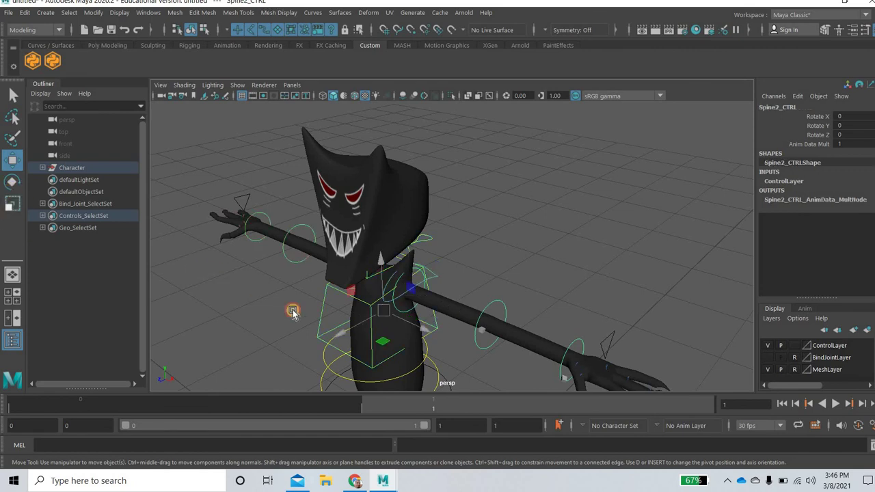
{"action": "left_click", "coordinate": [351, 303]}
{"action": "left_click_drag", "start_coordinate": [333, 332], "coordinate": [394, 289]}
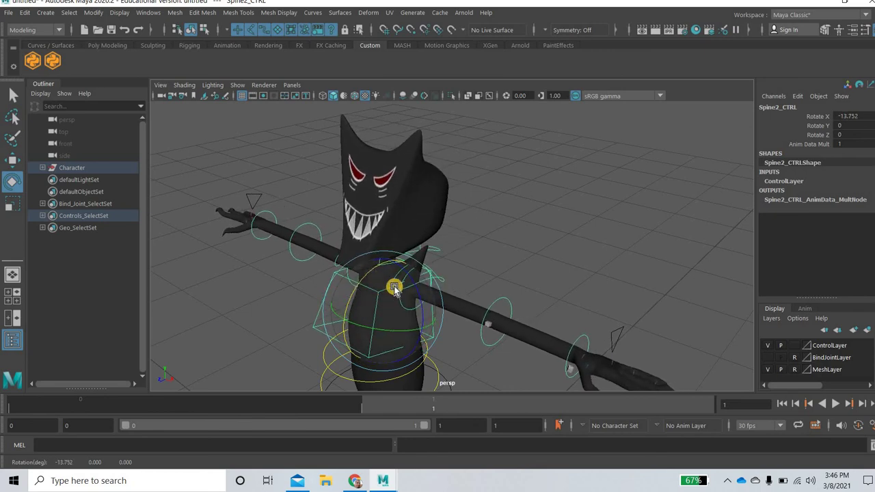
{"action": "key", "text": "ctrl+z"}
Test bending the left elbow by rotating LeftForeArm_FK_CTRL about 106 degrees in Z, and undo the rotation
{"action": "scroll", "coordinate": [385, 256], "scroll_direction": "down", "scroll_amount": 5}
{"action": "middle_click_drag", "start_coordinate": [385, 253], "coordinate": [378, 180], "text": "alt"}
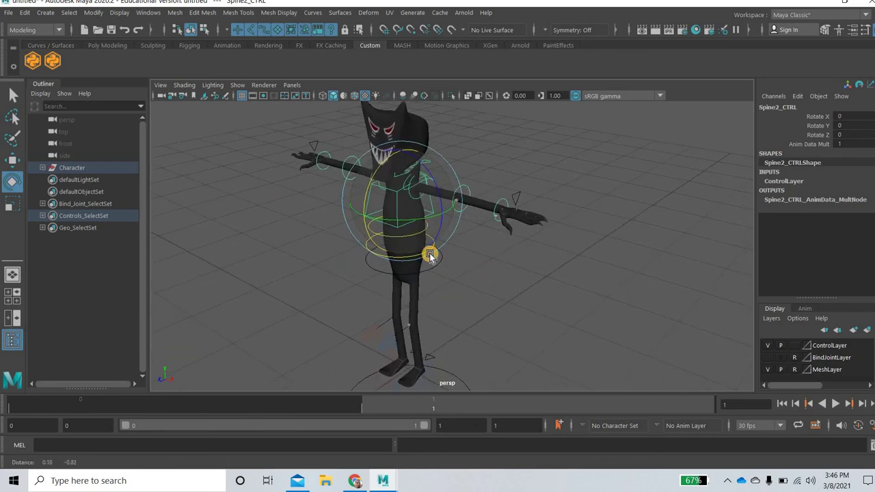
{"action": "left_click_drag", "start_coordinate": [405, 255], "coordinate": [463, 207], "text": "alt"}
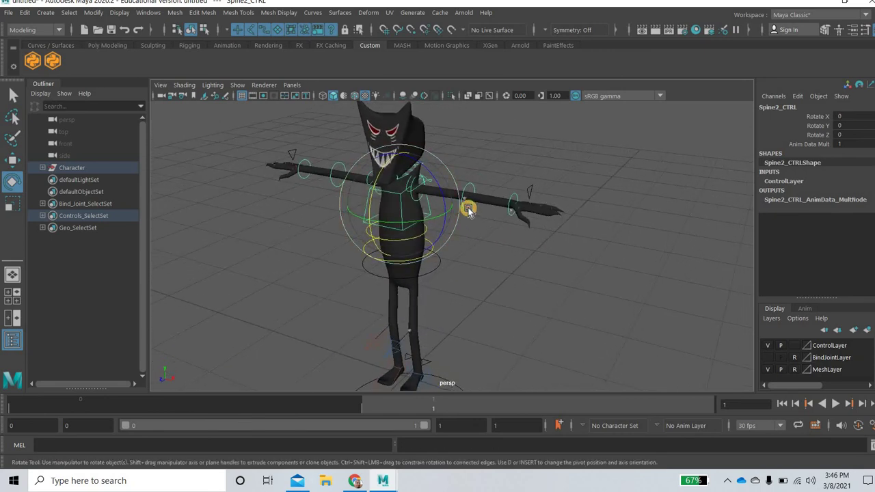
{"action": "left_click", "coordinate": [470, 198]}
{"action": "left_click_drag", "start_coordinate": [518, 209], "coordinate": [473, 234]}
{"action": "key", "text": "ctrl+z"}
{"action": "key", "text": "ctrl+z"}
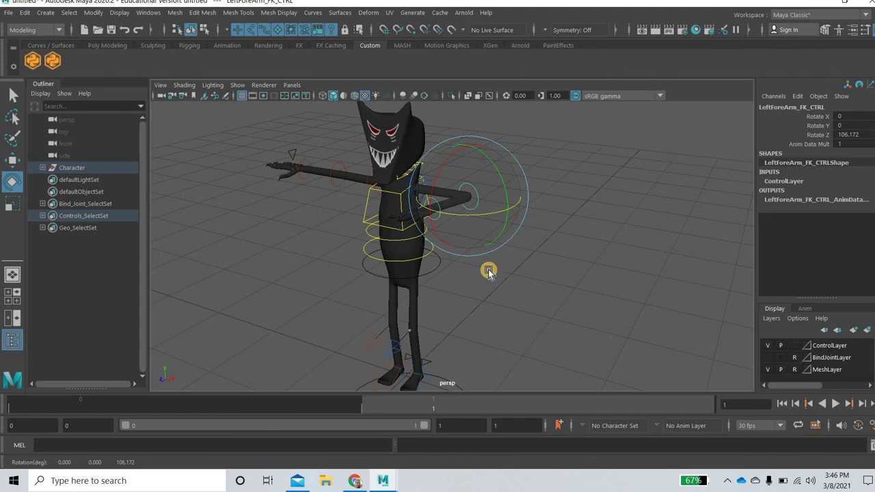
Test LeftForeArm_FK_CTRL by rotating it about 64 degrees in X and about 72 degrees in Z, undoing each rotation
{"action": "left_click_drag", "start_coordinate": [459, 299], "coordinate": [452, 189], "text": "alt"}
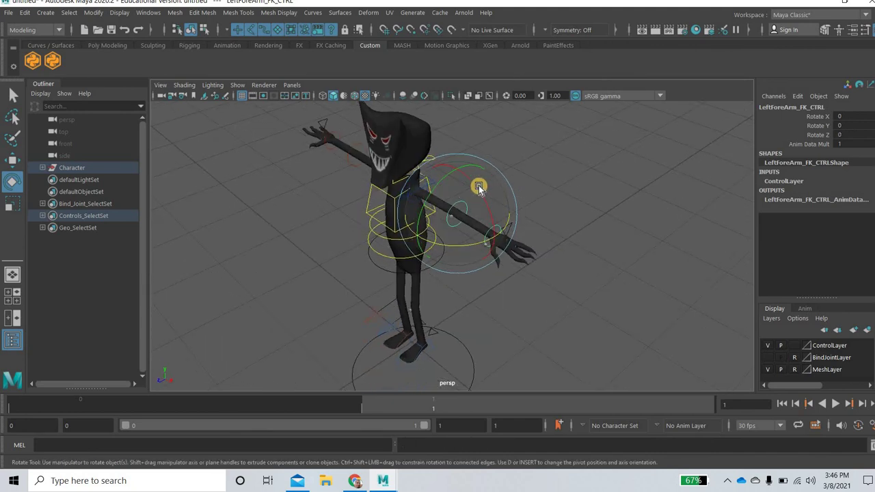
{"action": "left_click_drag", "start_coordinate": [490, 241], "coordinate": [469, 244]}
{"action": "key", "text": "ctrl+z"}
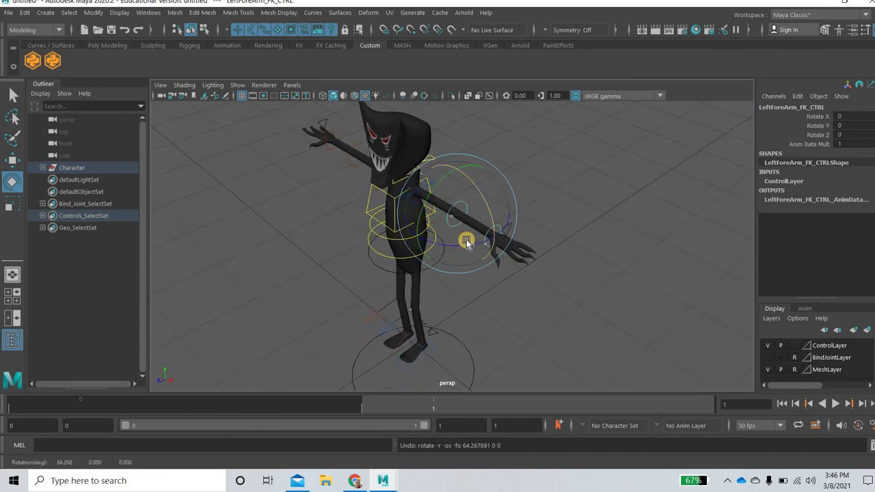
{"action": "left_click_drag", "start_coordinate": [401, 244], "coordinate": [394, 253]}
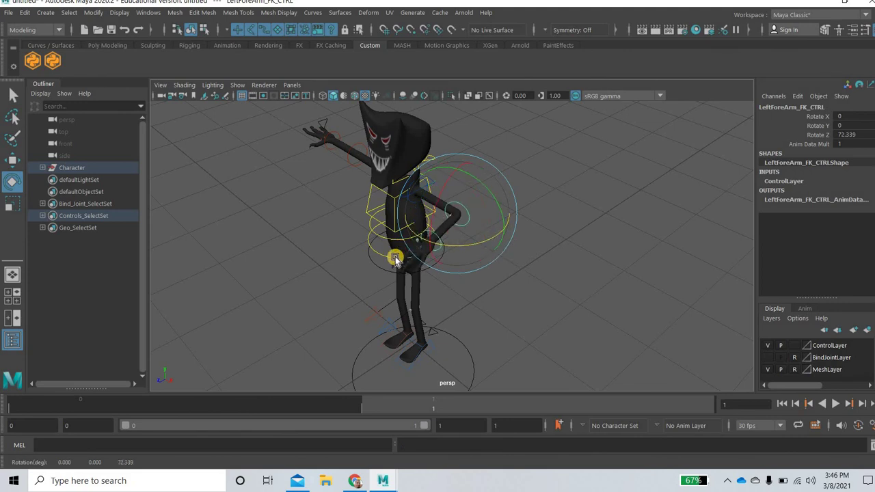
{"action": "key", "text": "ctrl+z"}
Turn off reference mode for BindJointLayer and MeshLayer, and check that the small cube mesh beside the knees can be selected
{"action": "left_click_drag", "start_coordinate": [328, 265], "coordinate": [466, 267], "text": "alt"}
{"action": "middle_click_drag", "start_coordinate": [462, 292], "coordinate": [460, 235], "text": "alt"}
{"action": "scroll", "coordinate": [461, 235], "scroll_direction": "up", "scroll_amount": 4}
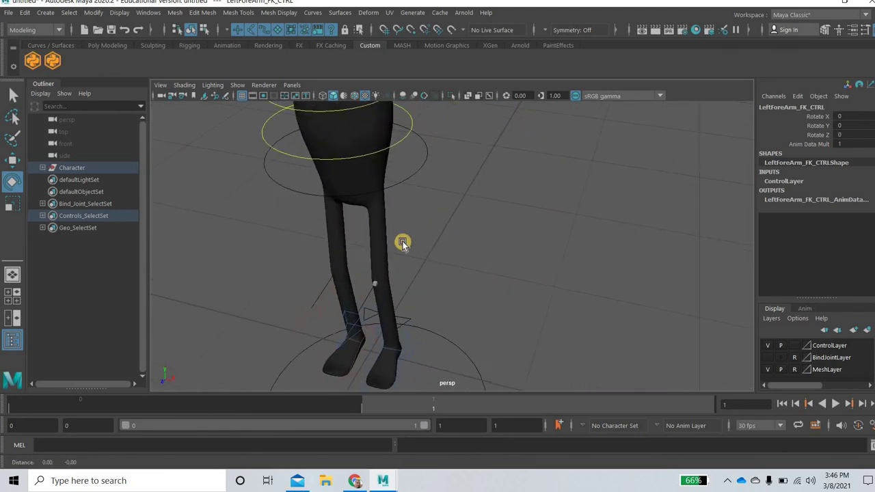
{"action": "middle_click_drag", "start_coordinate": [320, 295], "coordinate": [353, 244], "text": "alt"}
{"action": "scroll", "coordinate": [354, 244], "scroll_direction": "up", "scroll_amount": 3}
{"action": "left_click_drag", "start_coordinate": [412, 226], "coordinate": [475, 214], "text": "alt"}
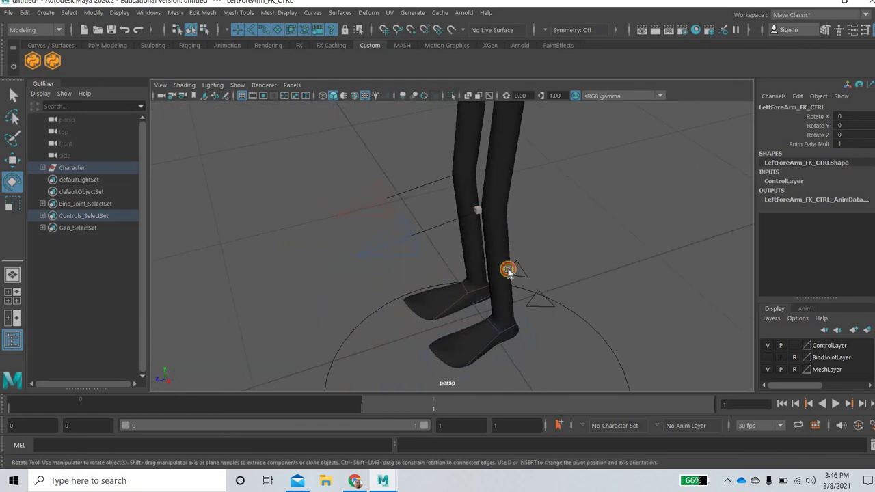
{"action": "left_click", "coordinate": [483, 216]}
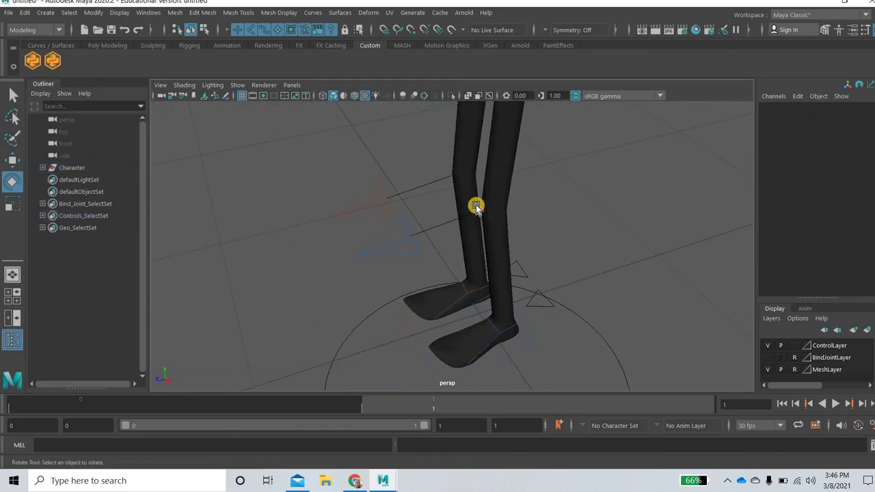
{"action": "left_click", "coordinate": [794, 358]}
{"action": "left_click", "coordinate": [537, 230]}
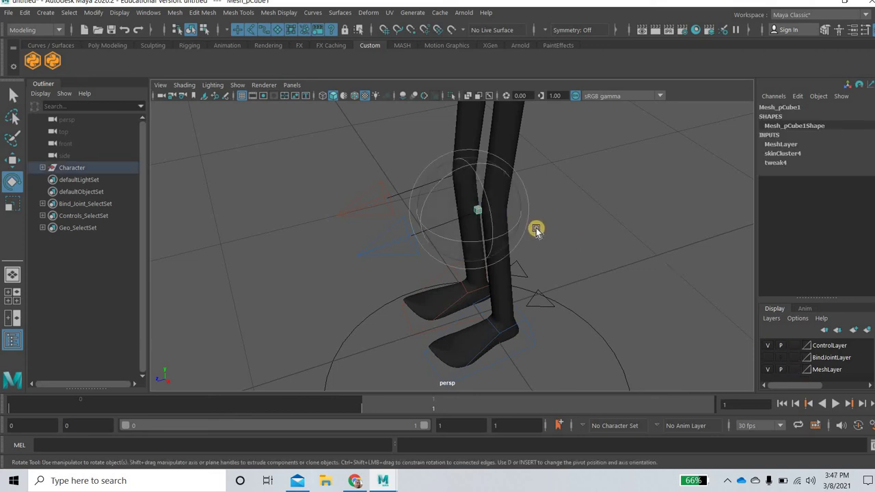
{"action": "left_click", "coordinate": [540, 240]}
{"action": "scroll", "coordinate": [520, 249], "scroll_direction": "down", "scroll_amount": 3}
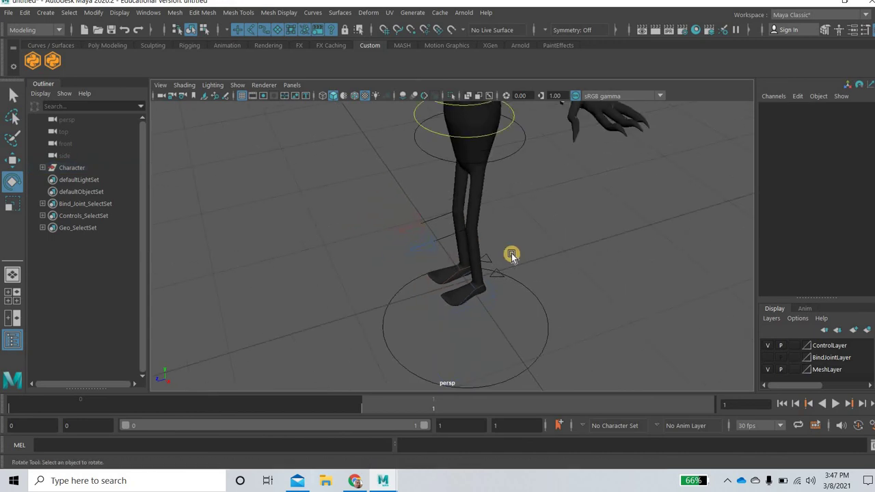
{"action": "left_click_drag", "start_coordinate": [512, 253], "coordinate": [519, 305], "text": "alt"}
{"action": "middle_click_drag", "start_coordinate": [546, 241], "coordinate": [521, 301], "text": "alt"}
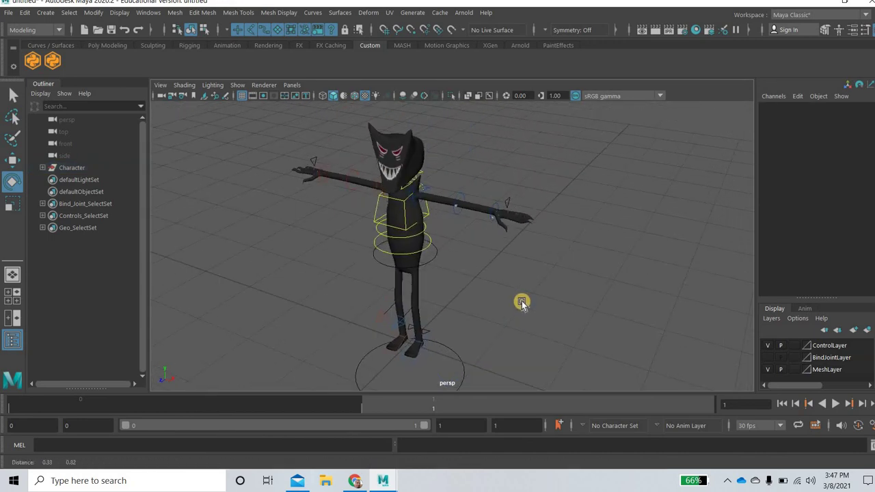